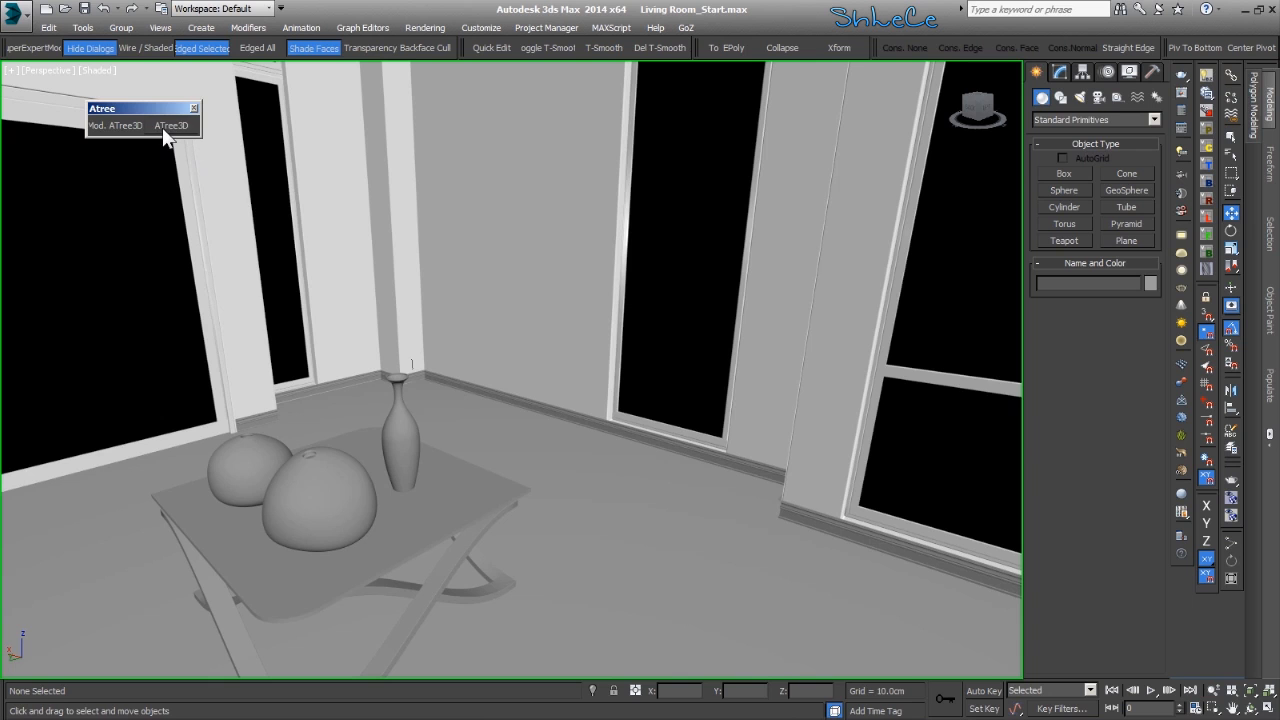
# Start ATree3D in edit mode and place a default tree on the floor beside the table.
pyautogui.click(162, 127)
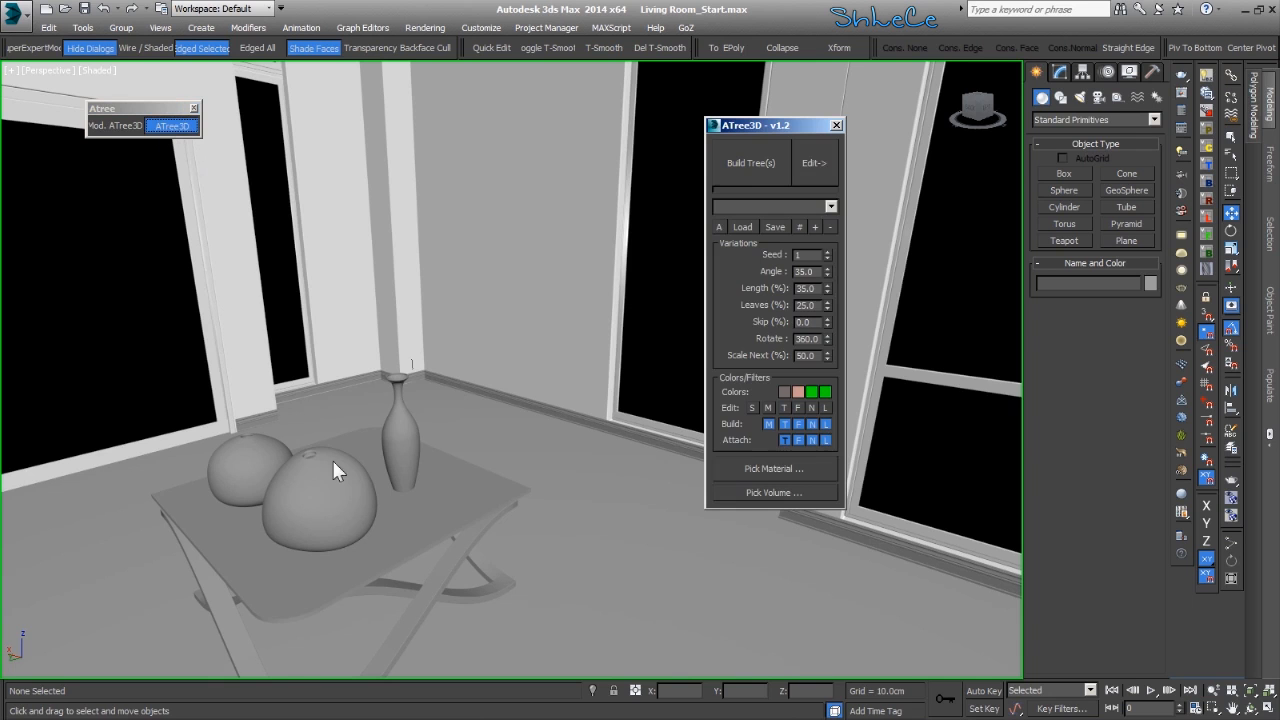
pyautogui.click(814, 163)
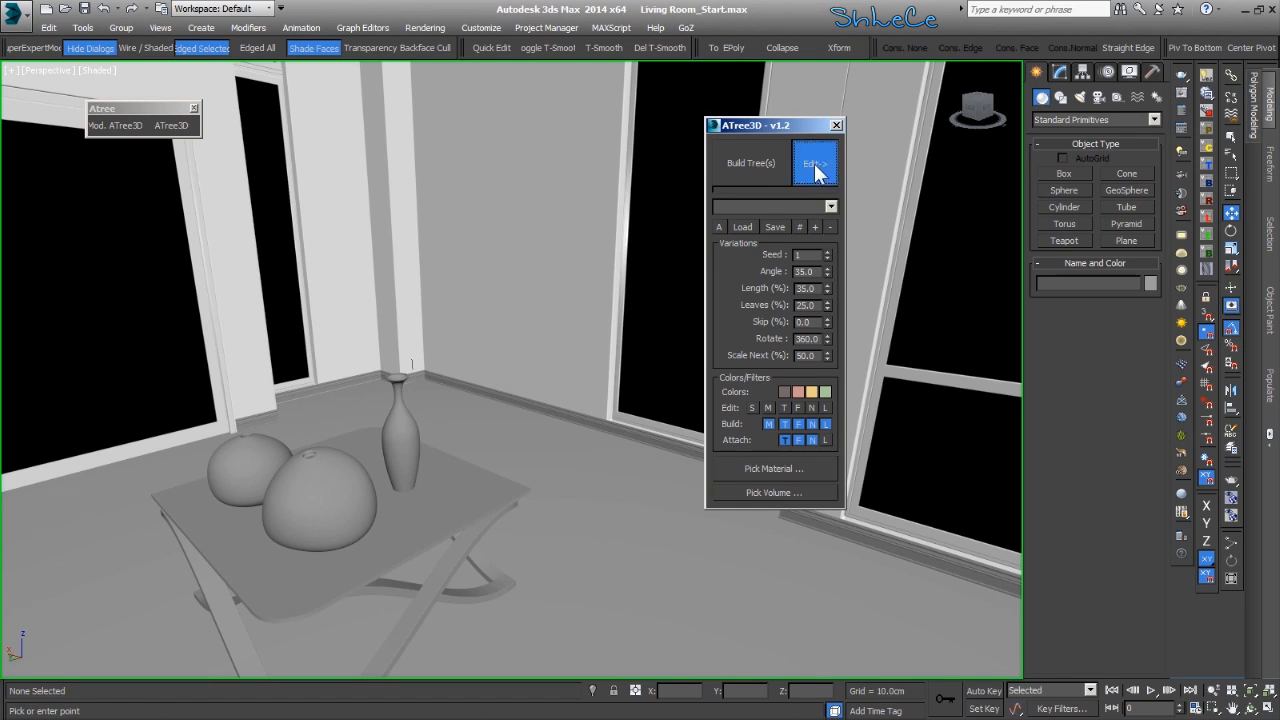
pyautogui.click(541, 470)
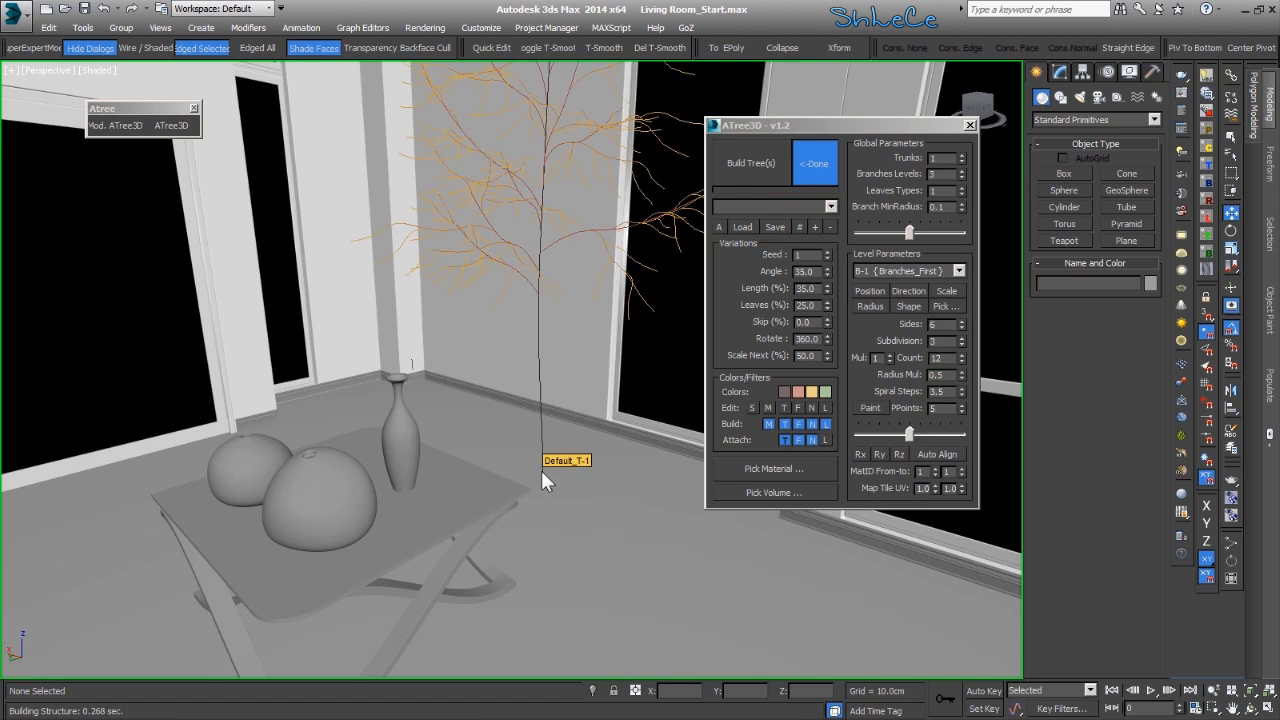
pyautogui.keyDown('alt'); pyautogui.moveTo(548, 435); pyautogui.dragTo(480, 504, button='middle'); pyautogui.keyUp('alt')
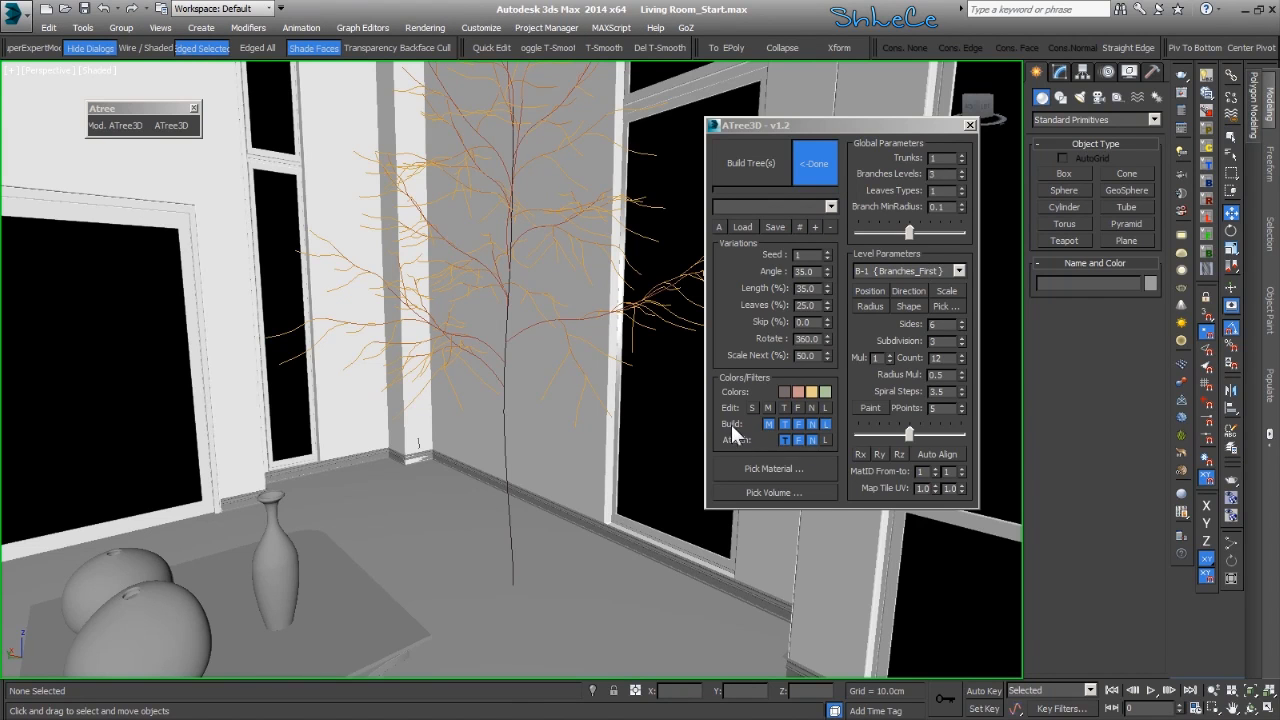
# Turn off the N and L build filters and reduce the tree's Branches Levels to 1.
pyautogui.click(822, 424)
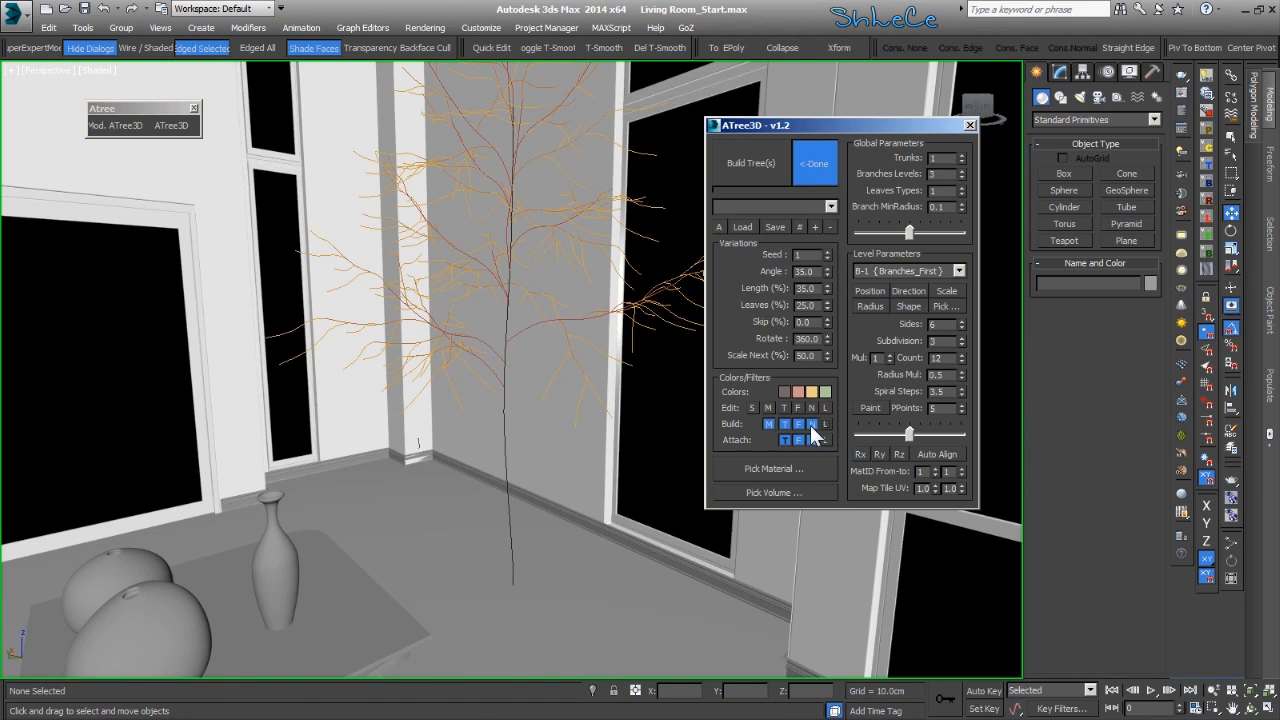
pyautogui.click(812, 424)
pyautogui.click(960, 177)
pyautogui.click(960, 177)
pyautogui.moveTo(614, 262); pyautogui.dragTo(567, 373, button='middle')
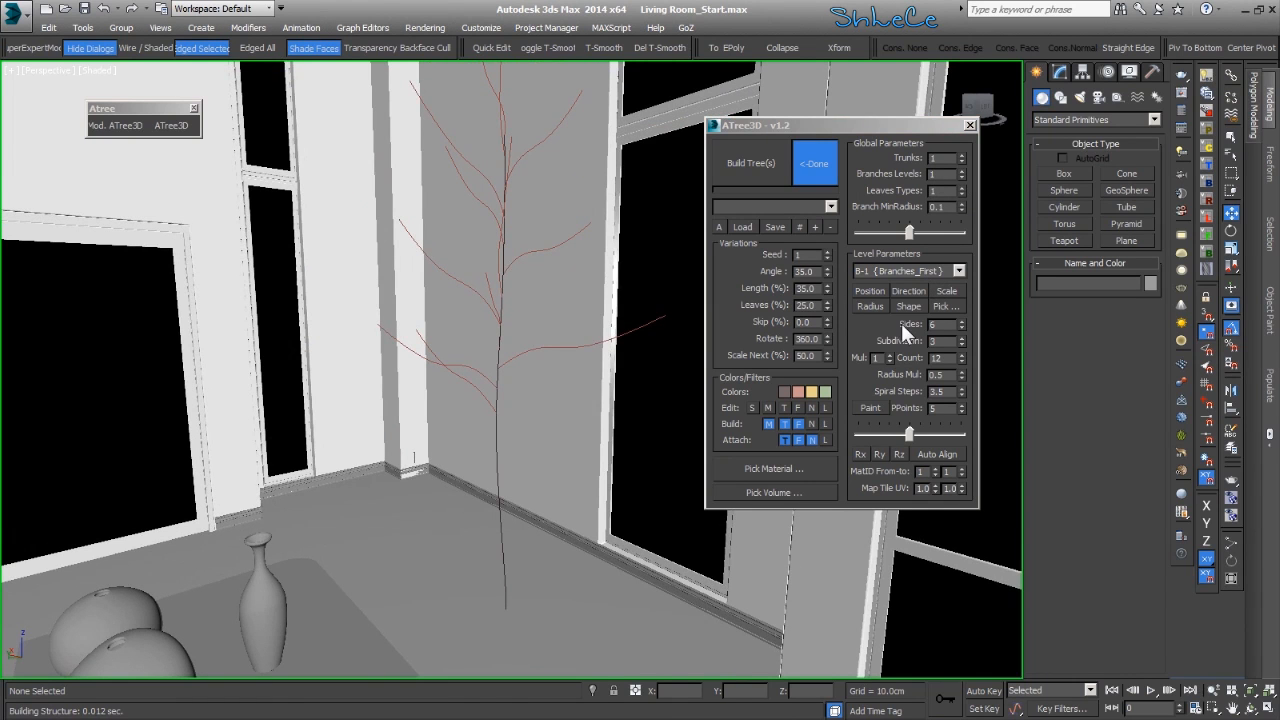
# Scale down the first-level branches and shorten the trunk to a short stem.
pyautogui.moveTo(909, 438); pyautogui.dragTo(879, 442)
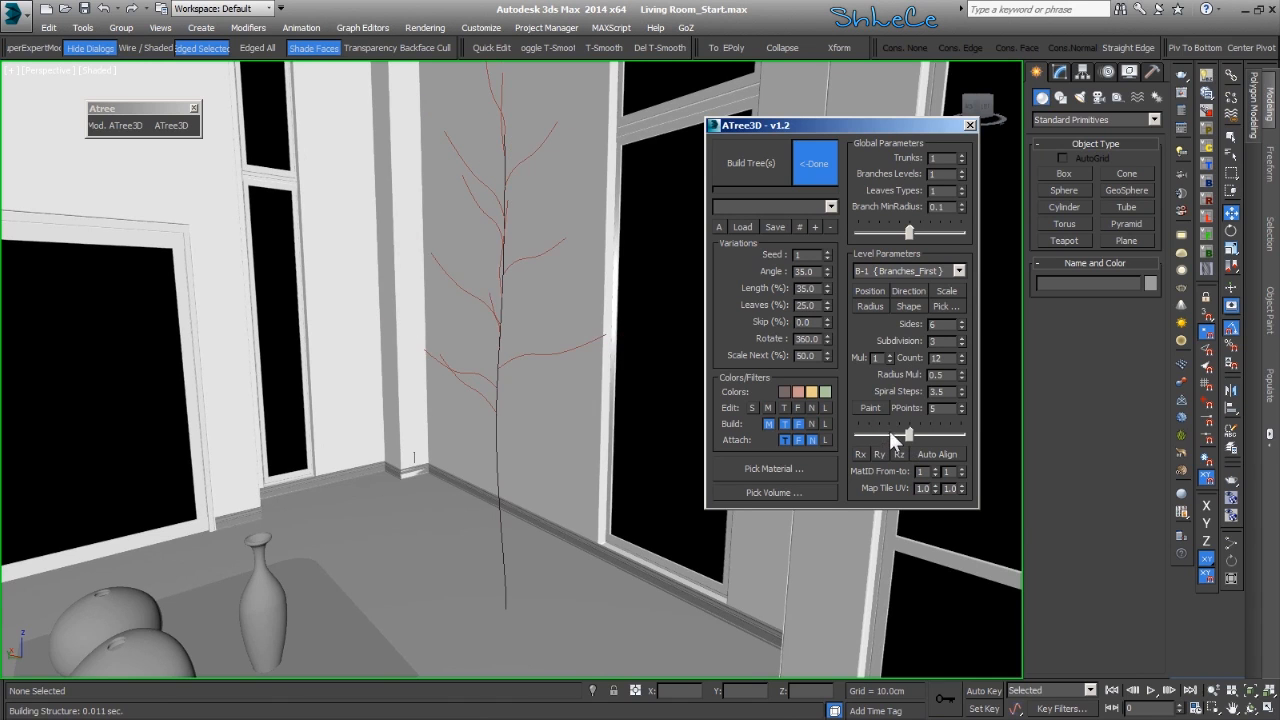
pyautogui.click(952, 271)
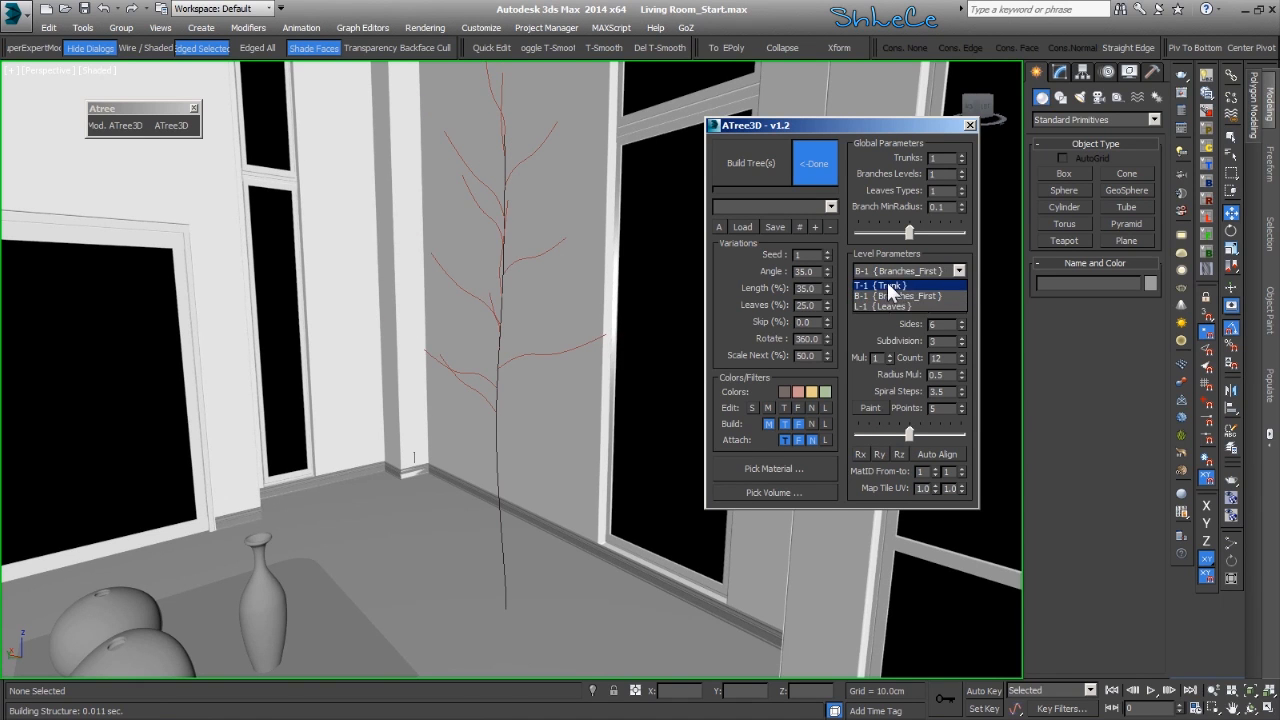
pyautogui.click(889, 286)
pyautogui.moveTo(905, 430); pyautogui.dragTo(877, 432)
pyautogui.keyDown('alt'); pyautogui.moveTo(566, 516); pyautogui.dragTo(479, 524, button='middle'); pyautogui.keyUp('alt')
pyautogui.scroll(5, 501, 542)
pyautogui.moveTo(909, 434); pyautogui.dragTo(859, 438)
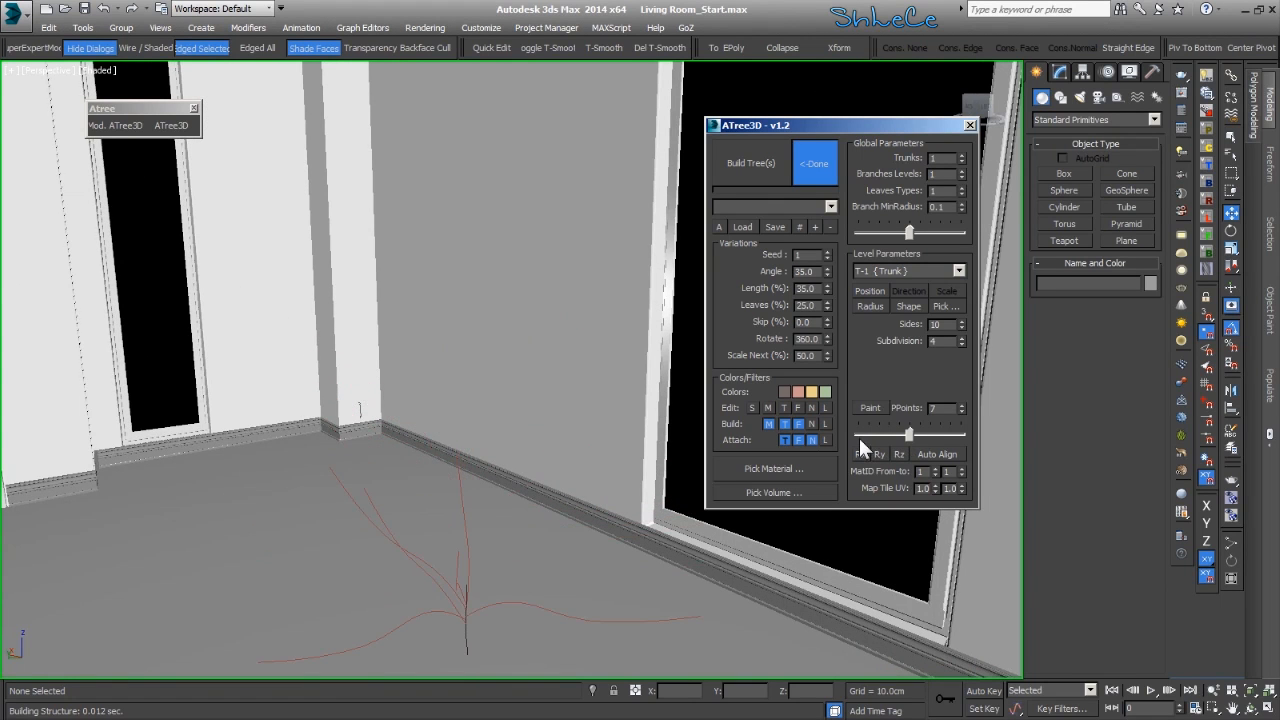
pyautogui.moveTo(490, 519); pyautogui.dragTo(484, 396, button='middle')
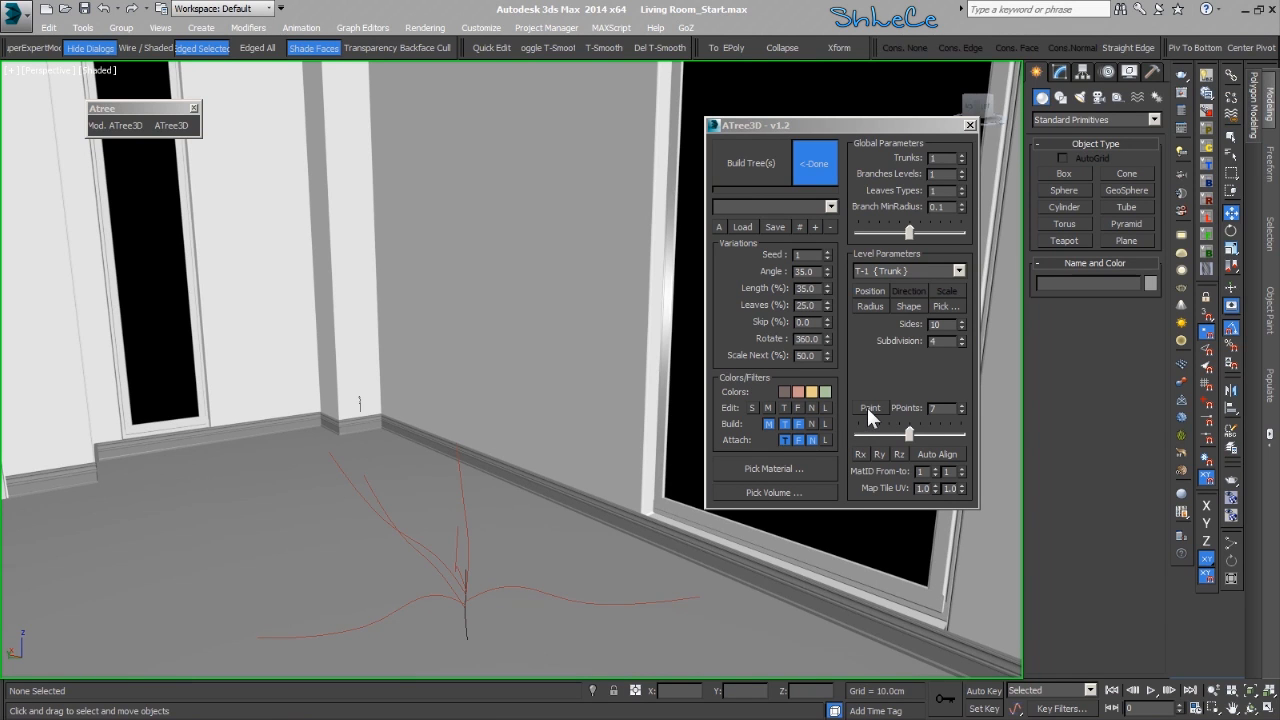
# Set the Subdivision of the B-1 (Branches_First) level to 0.
pyautogui.click(894, 269)
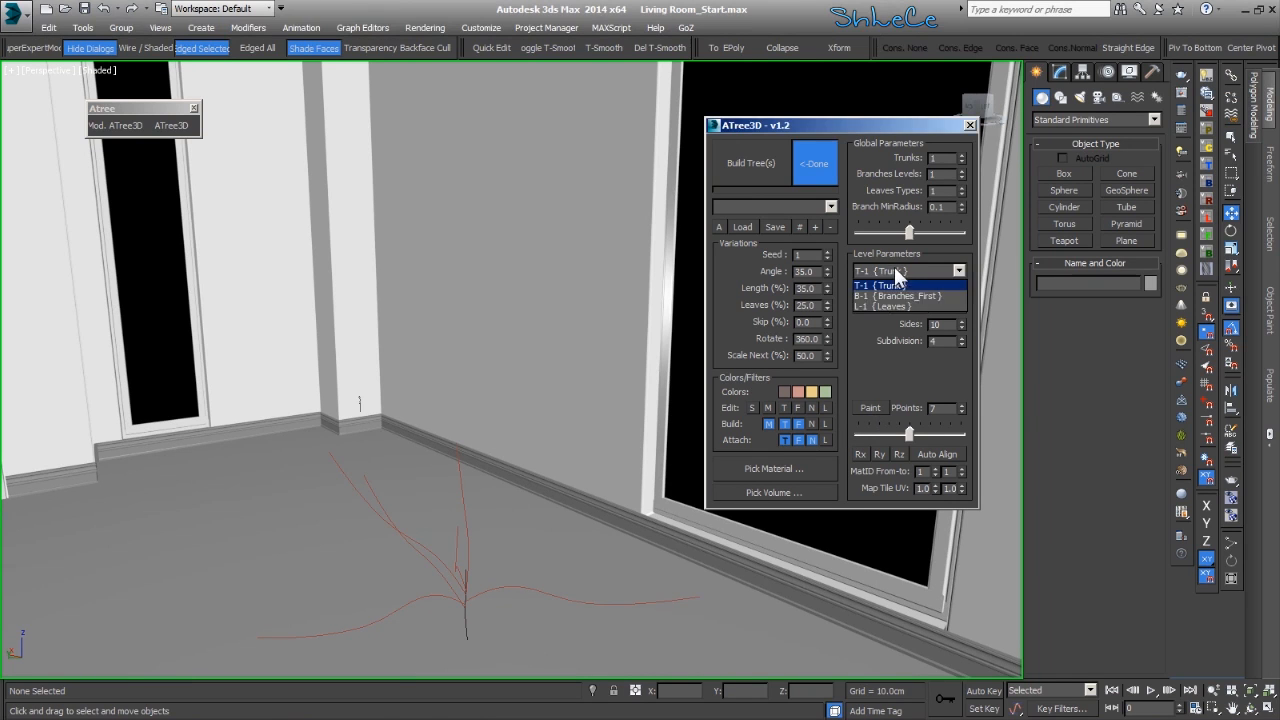
pyautogui.click(924, 295)
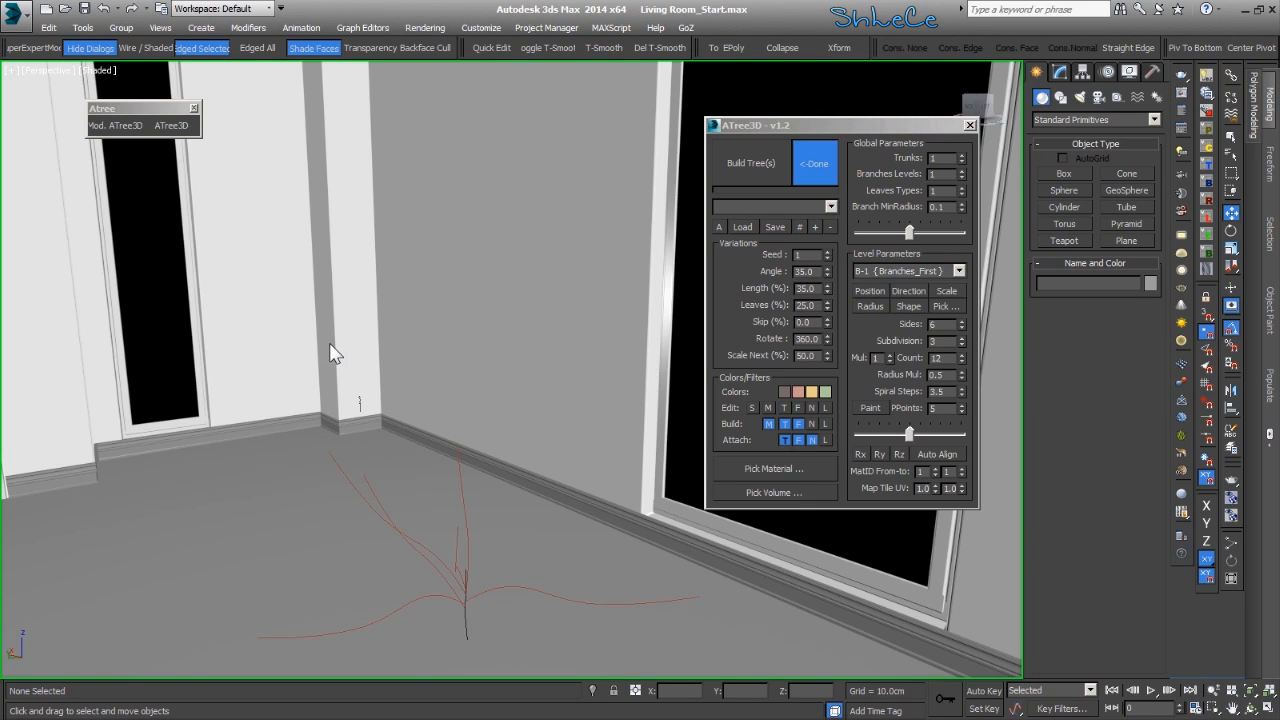
pyautogui.rightClick(963, 339)
pyautogui.moveTo(335, 480); pyautogui.dragTo(335, 470, button='middle')
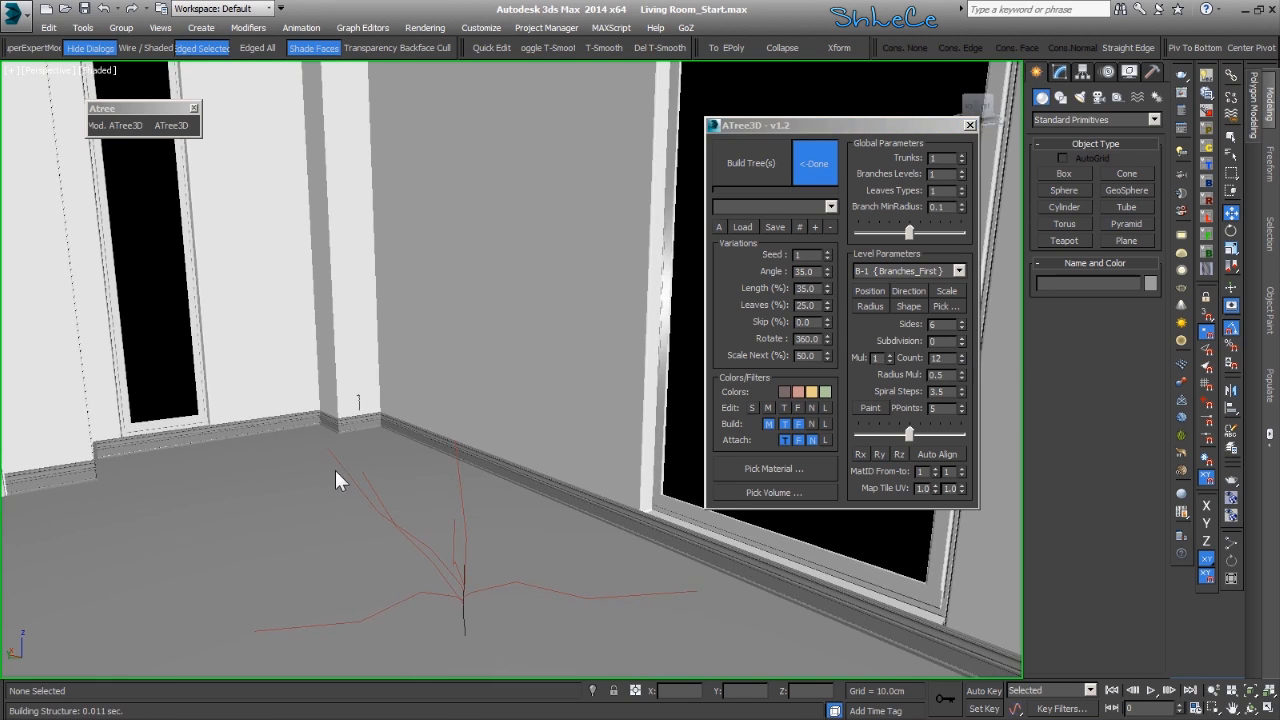
pyautogui.scroll(2, 536, 569)
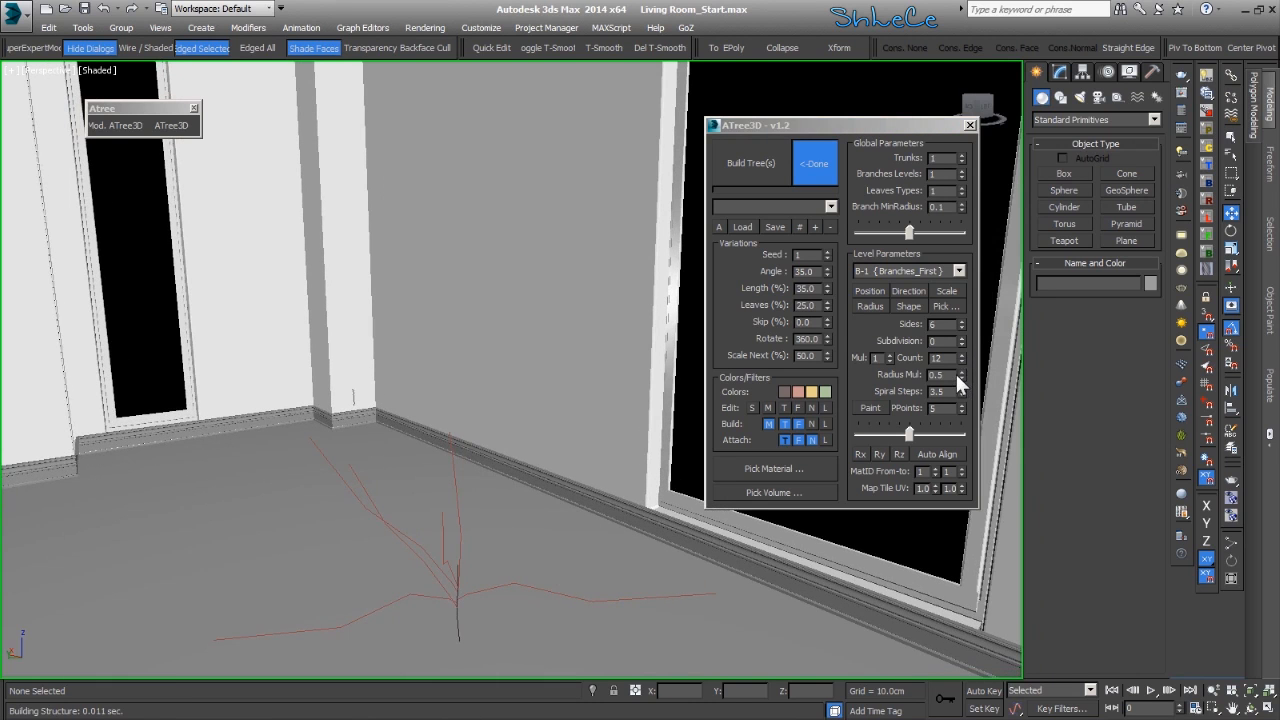
# Set the first-level branches' Mul to 2 and Count to 16.
pyautogui.click(880, 355)
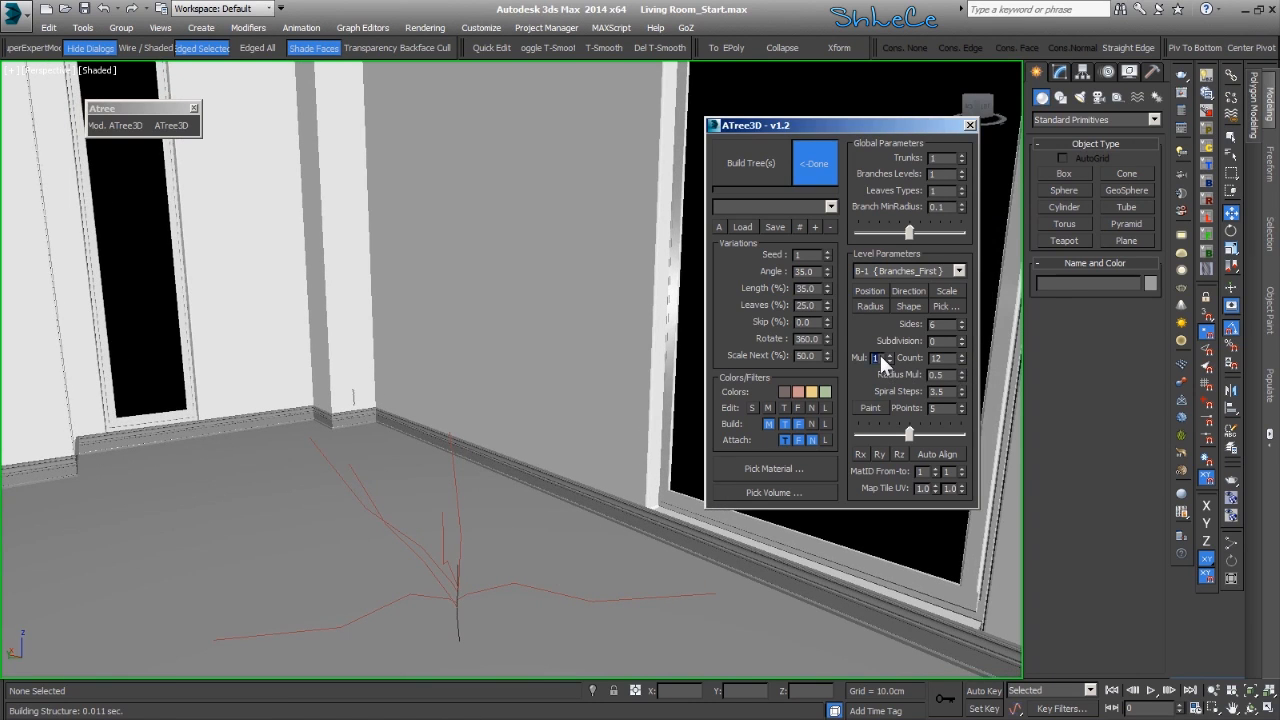
pyautogui.press('Return')
pyautogui.click(944, 358)
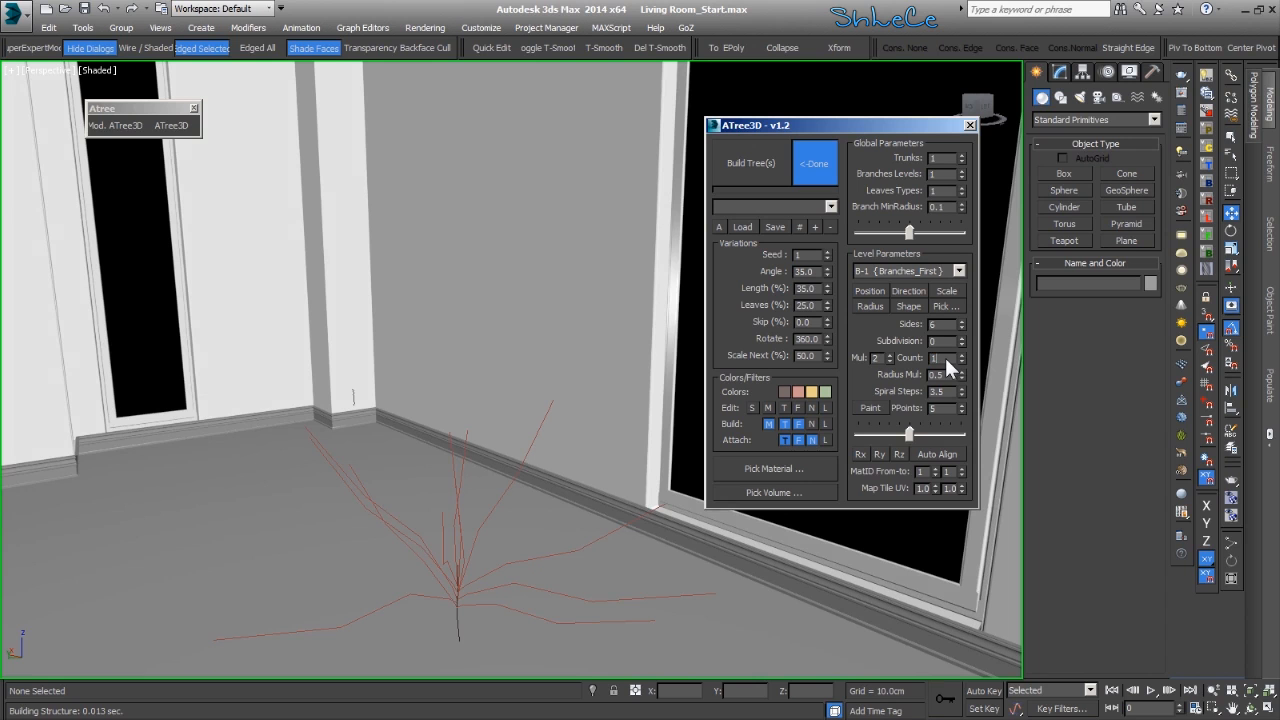
pyautogui.press('Return')
pyautogui.moveTo(304, 614); pyautogui.dragTo(373, 294, button='middle')
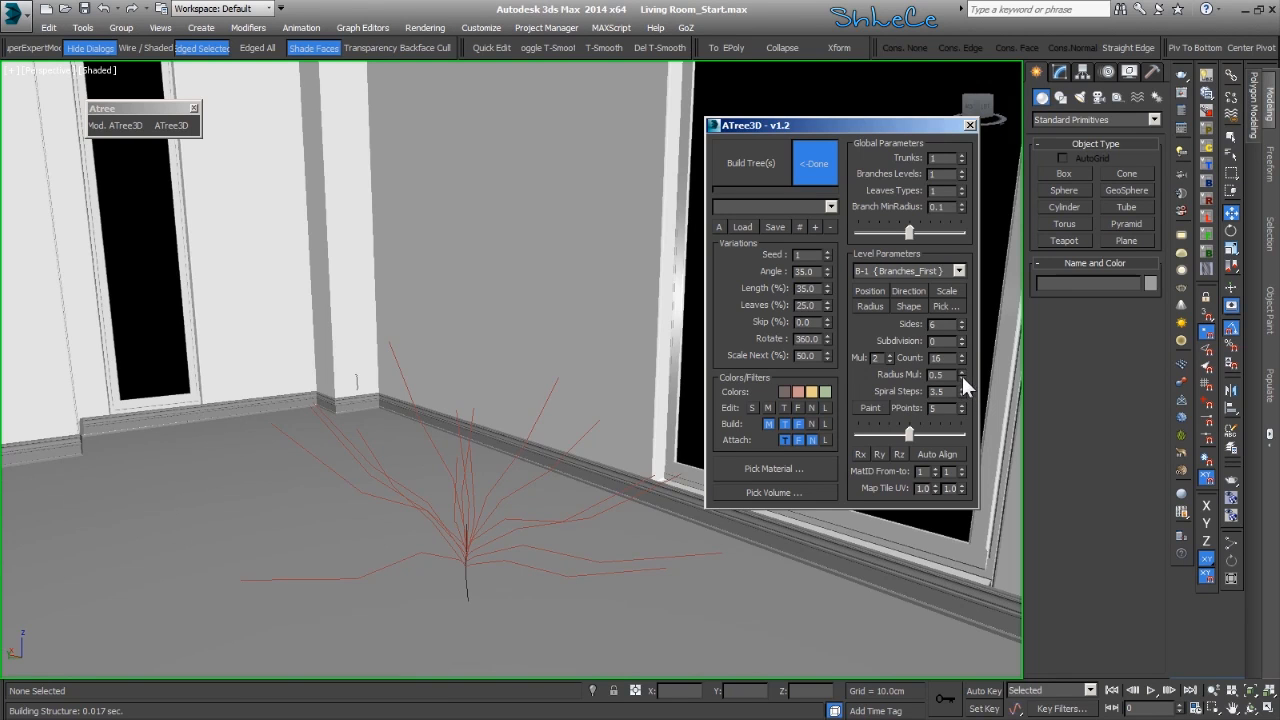
# Set the first-level branches' Radius Mul to 0.441 and PPoints to 8.
pyautogui.moveTo(964, 424); pyautogui.dragTo(964, 425)
pyautogui.moveTo(480, 509)
pyautogui.keyDown('alt'); pyautogui.mouseDown(button='middle')
pyautogui.moveTo(546, 563)
pyautogui.moveTo(337, 268)
pyautogui.mouseUp(button='middle'); pyautogui.keyUp('alt')
pyautogui.moveTo(471, 511); pyautogui.dragTo(424, 403, button='middle')
pyautogui.scroll(1, 424, 403)
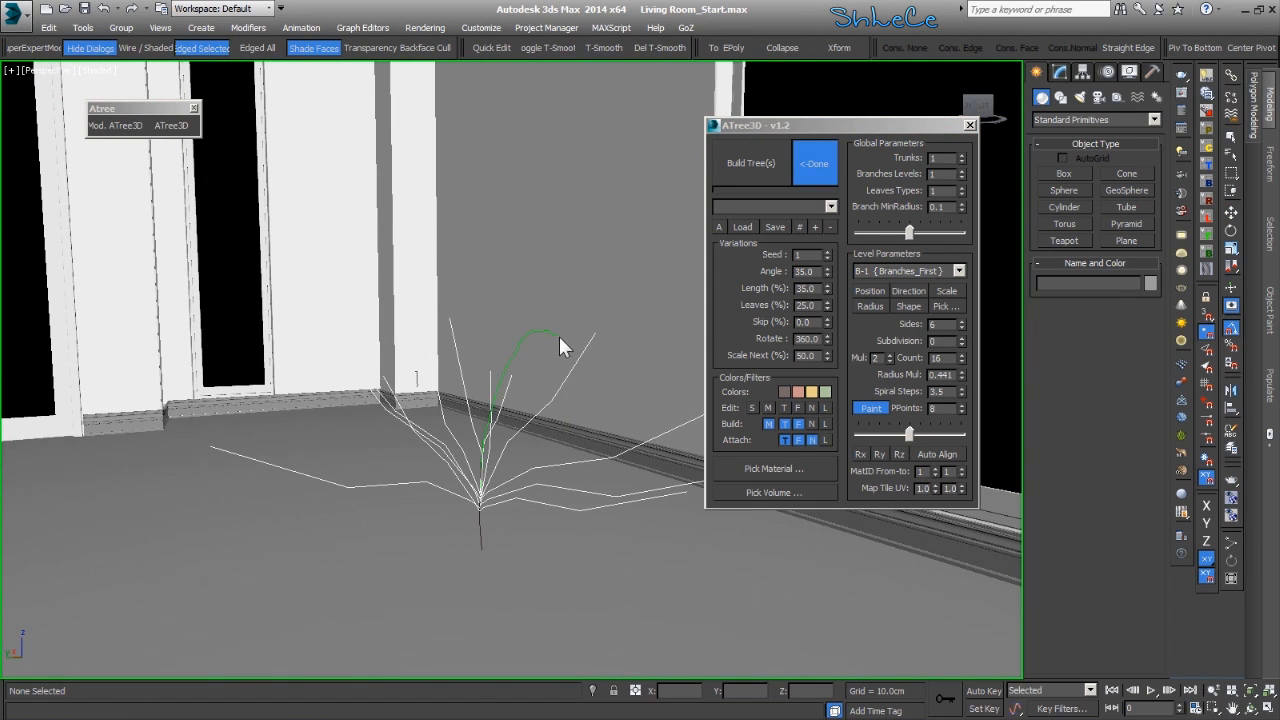
# Paint the first-level branch shape so the branches rise from the stem and arch outward and downward.
pyautogui.moveTo(583, 365); pyautogui.dragTo(561, 442)
pyautogui.moveTo(481, 480)
pyautogui.mouseDown()
pyautogui.moveTo(570, 349)
pyautogui.moveTo(574, 390)
pyautogui.moveTo(553, 305)
pyautogui.moveTo(566, 370)
pyautogui.mouseUp()
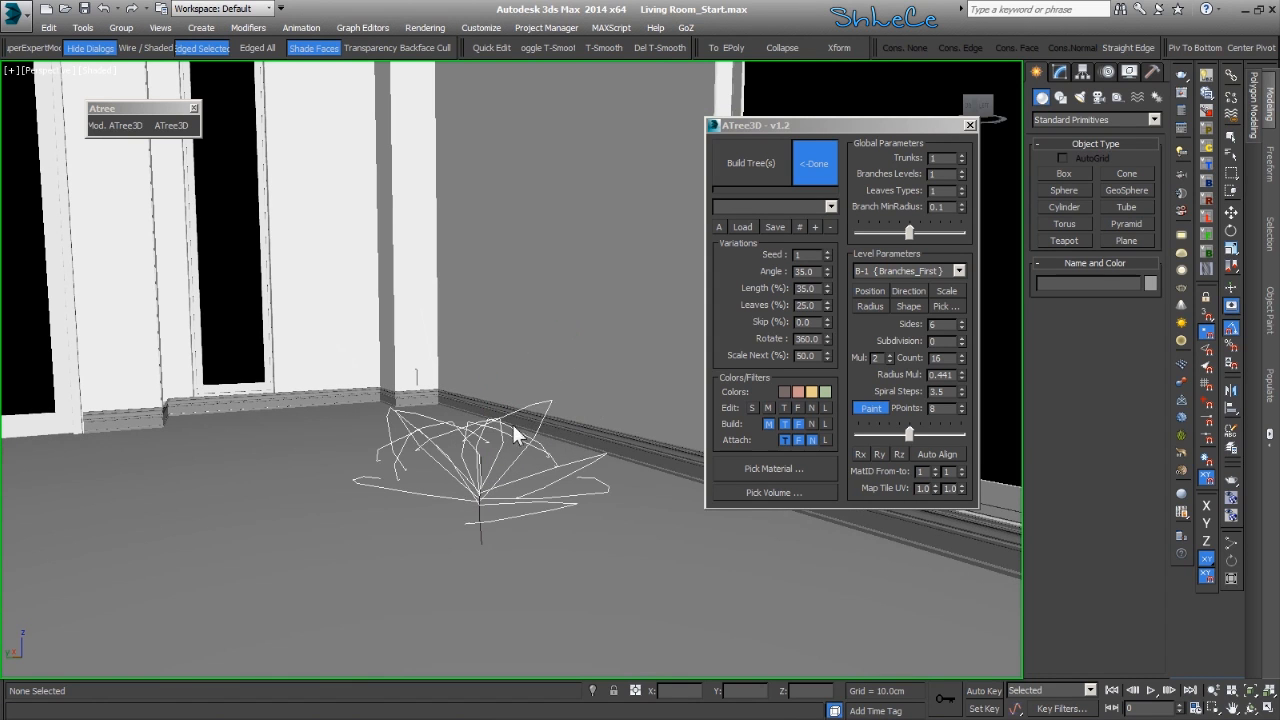
pyautogui.moveTo(500, 444); pyautogui.dragTo(569, 344)
pyautogui.moveTo(470, 455)
pyautogui.mouseDown()
pyautogui.moveTo(584, 332)
pyautogui.moveTo(584, 350)
pyautogui.moveTo(508, 405)
pyautogui.mouseUp()
pyautogui.moveTo(527, 447)
pyautogui.keyDown('alt'); pyautogui.mouseDown(button='middle')
pyautogui.moveTo(493, 572)
pyautogui.moveTo(494, 419)
pyautogui.moveTo(481, 542)
pyautogui.moveTo(515, 510)
pyautogui.moveTo(491, 535)
pyautogui.mouseUp(button='middle'); pyautogui.keyUp('alt')
pyautogui.moveTo(491, 530)
pyautogui.mouseDown()
pyautogui.moveTo(519, 376)
pyautogui.moveTo(573, 392)
pyautogui.moveTo(590, 414)
pyautogui.mouseUp()
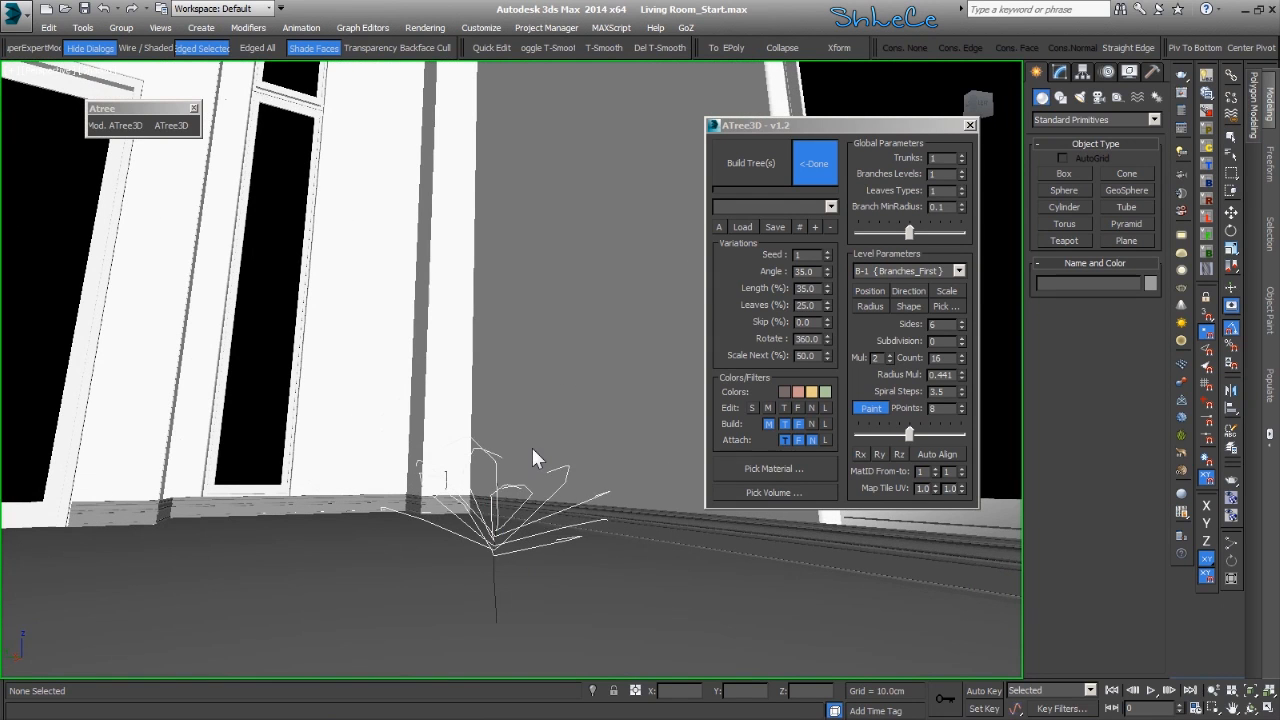
pyautogui.moveTo(414, 455)
pyautogui.mouseDown()
pyautogui.moveTo(545, 438)
pyautogui.moveTo(544, 478)
pyautogui.mouseUp()
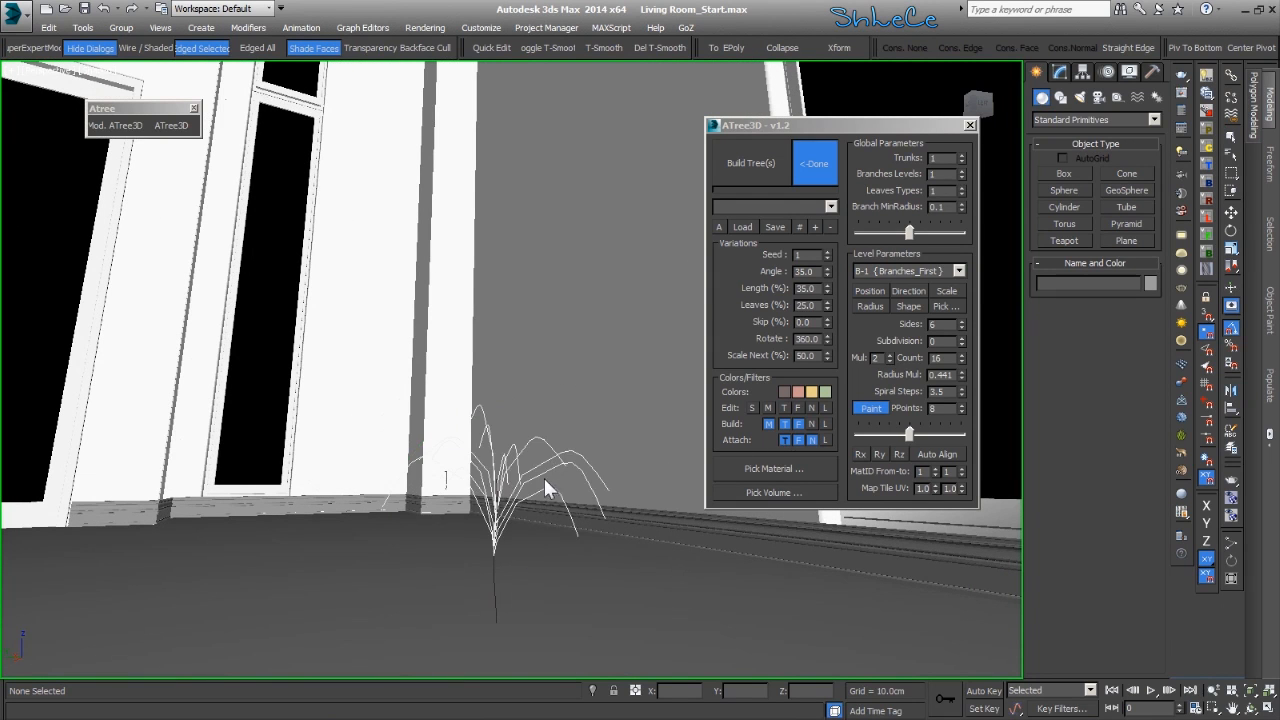
pyautogui.keyDown('alt'); pyautogui.moveTo(568, 472); pyautogui.dragTo(505, 480, button='middle'); pyautogui.keyUp('alt')
pyautogui.scroll(4, 452, 385)
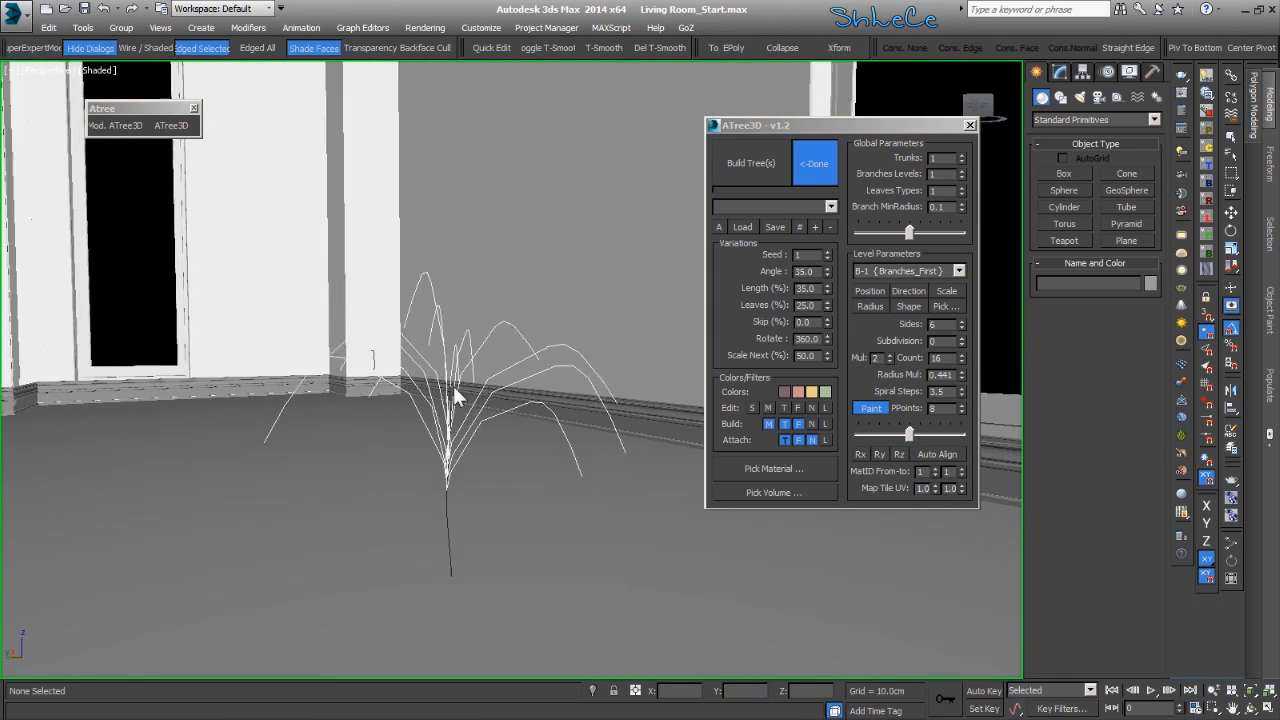
pyautogui.moveTo(443, 409)
pyautogui.keyDown('alt'); pyautogui.mouseDown(button='middle')
pyautogui.moveTo(455, 362)
pyautogui.moveTo(451, 398)
pyautogui.mouseUp(button='middle'); pyautogui.keyUp('alt')
pyautogui.scroll(-2, 453, 398)
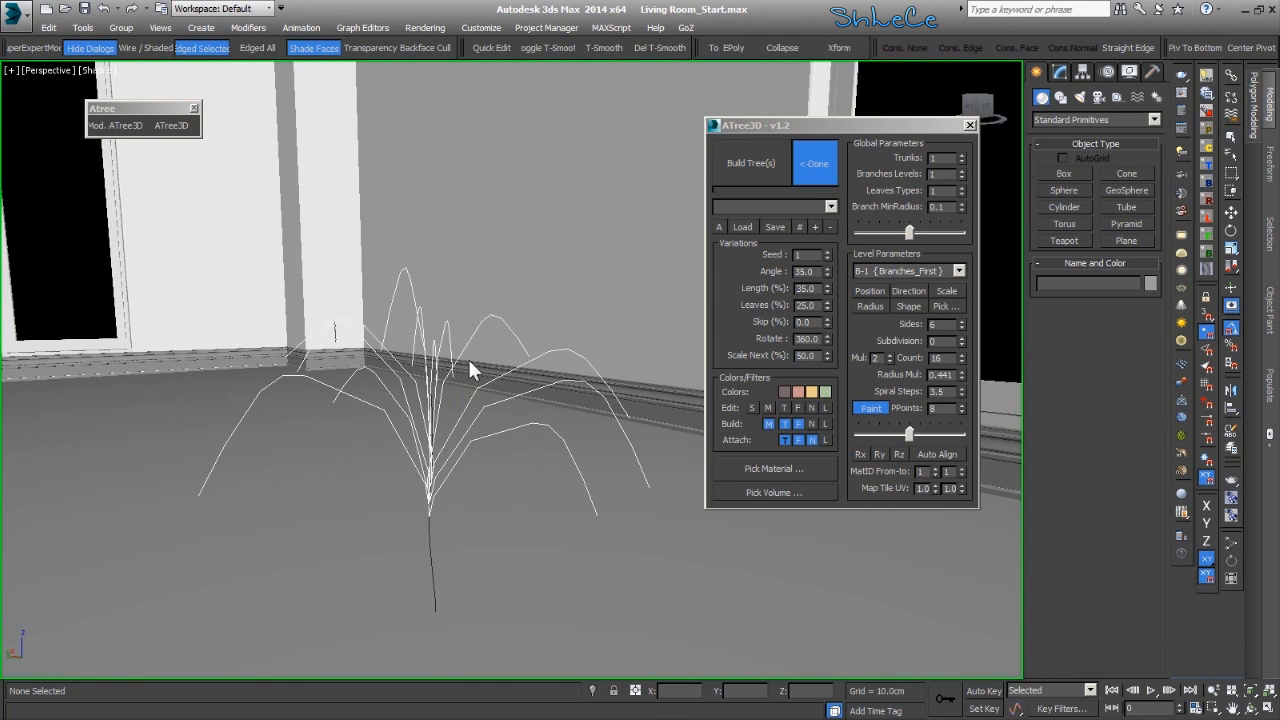
# Set the first-level branch Count to 20.
pyautogui.doubleClick(949, 358)
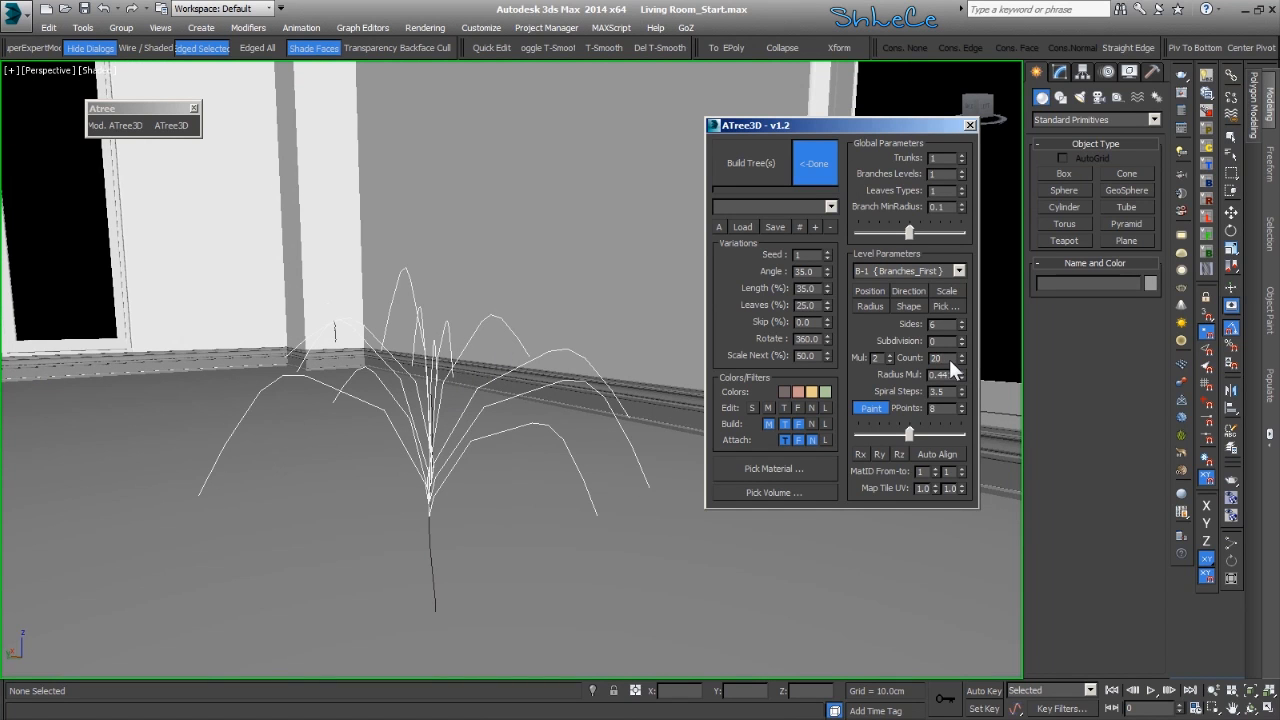
pyautogui.write('20')
pyautogui.press('Return')
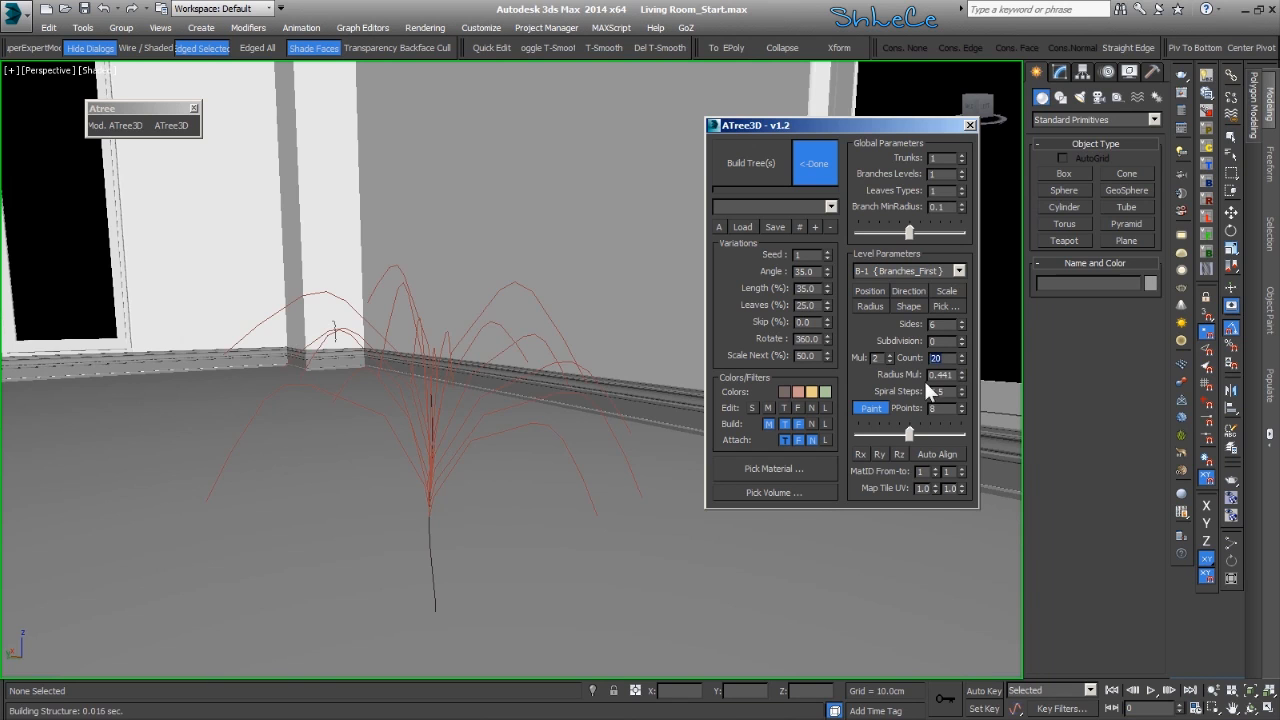
pyautogui.keyDown('alt'); pyautogui.moveTo(355, 447); pyautogui.dragTo(455, 515, button='middle'); pyautogui.keyUp('alt')
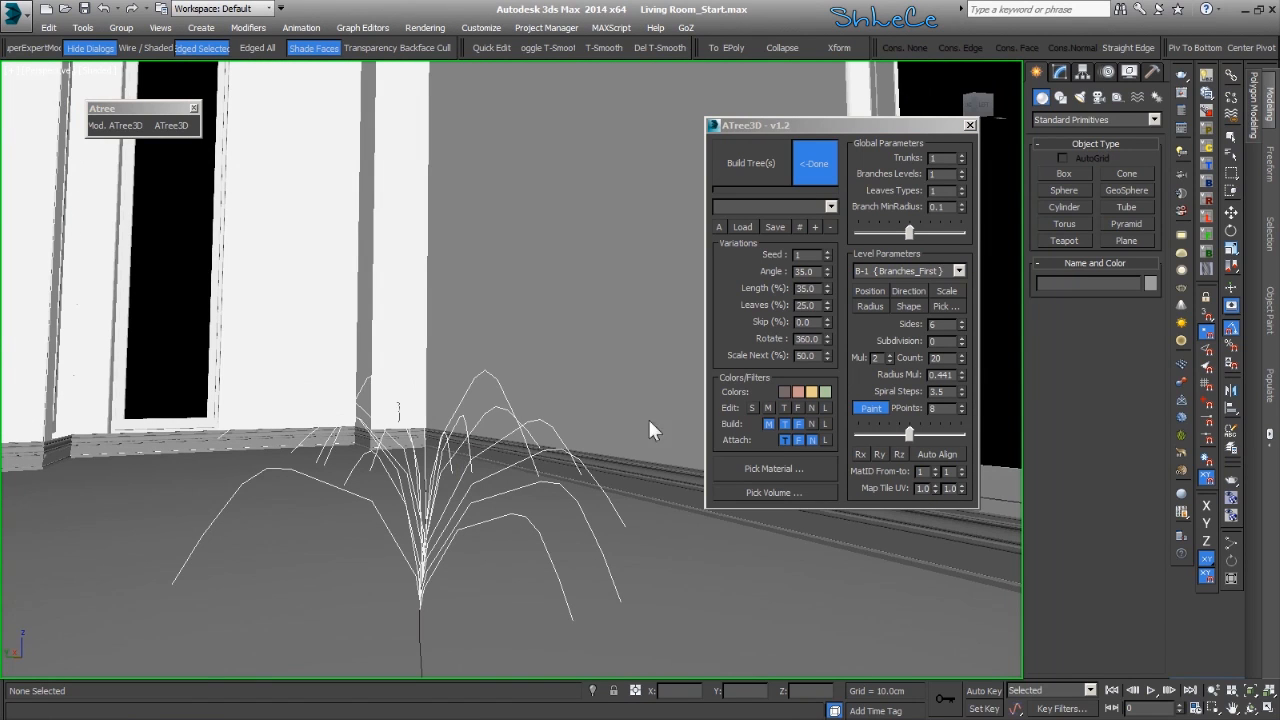
# Turn on the M, T and F edit filters to preview the trunk and first branches as meshes.
pyautogui.click(768, 408)
pyautogui.click(783, 407)
pyautogui.click(797, 407)
pyautogui.scroll(2, 423, 561)
pyautogui.scroll(2, 339, 442)
pyautogui.scroll(2, 464, 491)
pyautogui.scroll(-2, 587, 490)
pyautogui.scroll(-2, 520, 433)
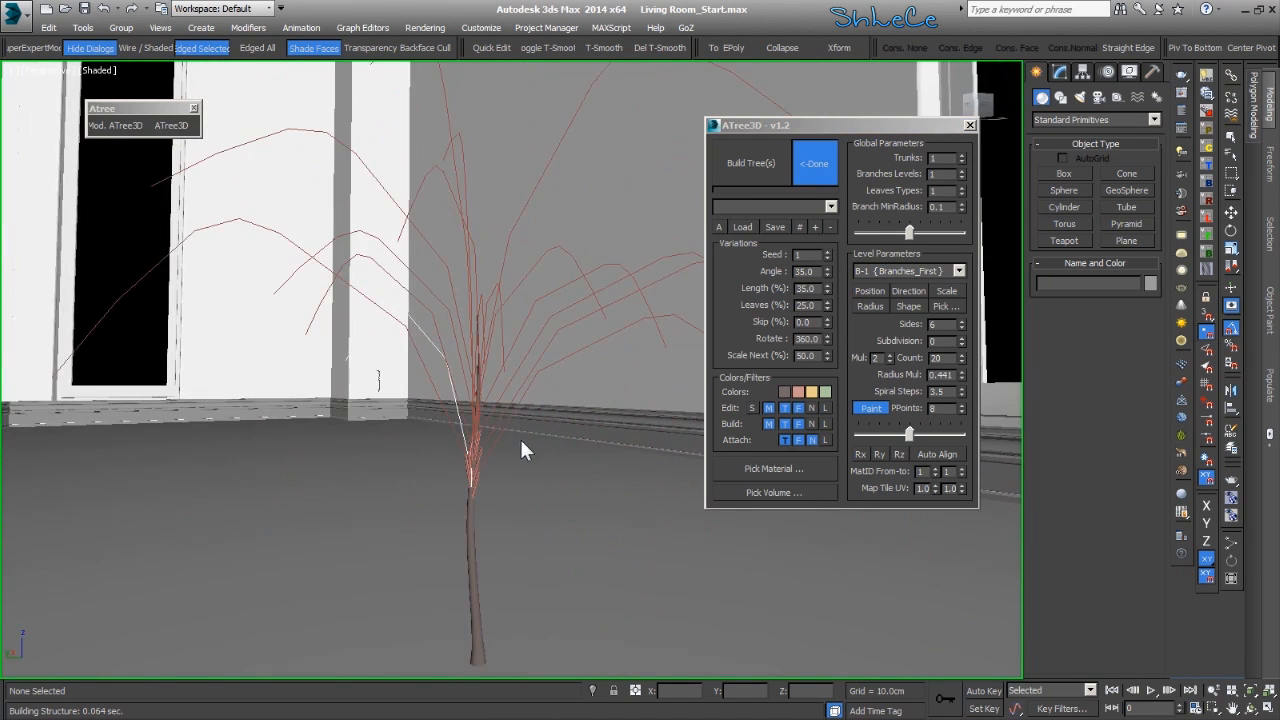
pyautogui.scroll(-2, 479, 455)
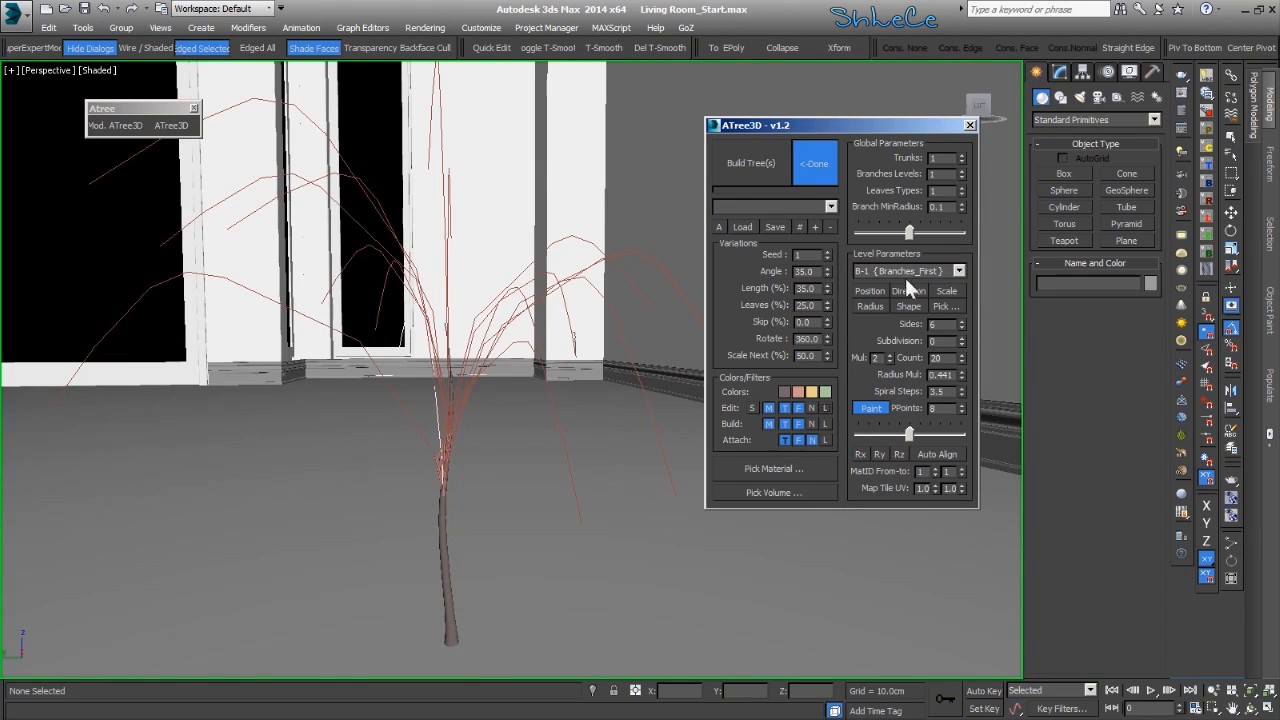
# Set the tree's Branch MinRadius to 0.05.
pyautogui.click(953, 206)
pyautogui.write('0.05')
pyautogui.press('Return')
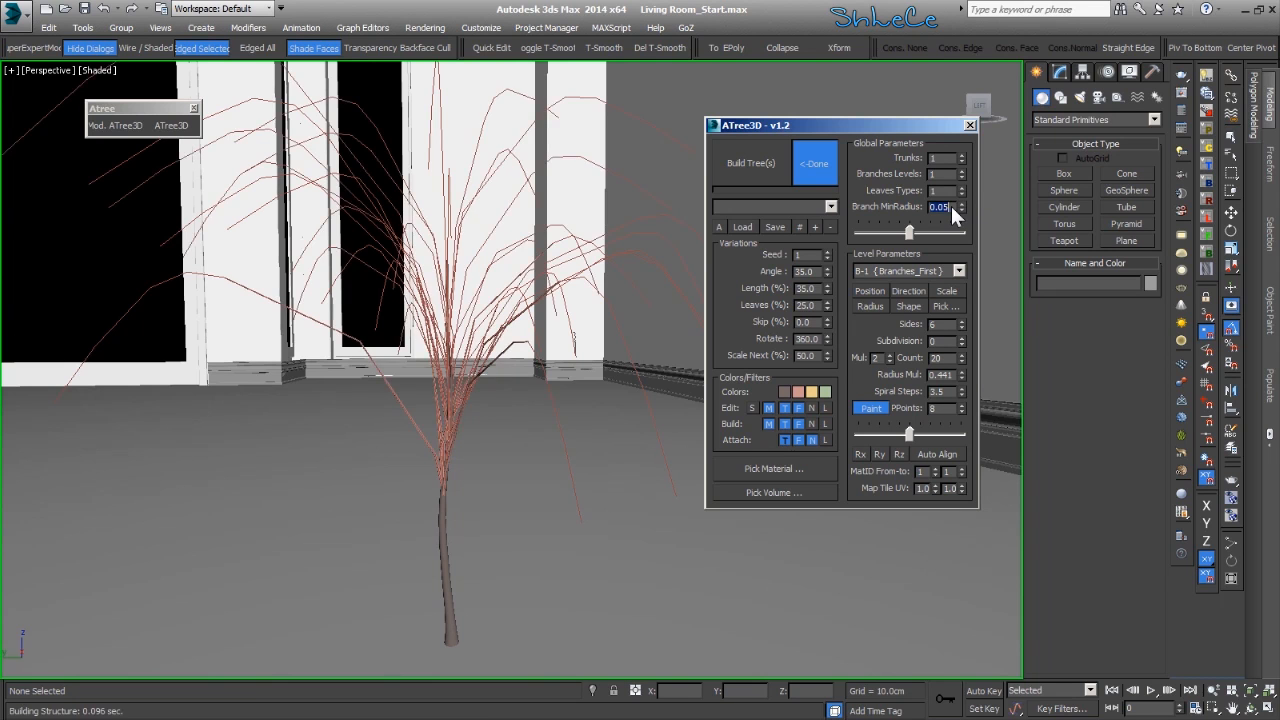
pyautogui.scroll(-3, 395, 337)
pyautogui.scroll(-5, 395, 340)
pyautogui.scroll(6, 377, 380)
pyautogui.scroll(3, 362, 381)
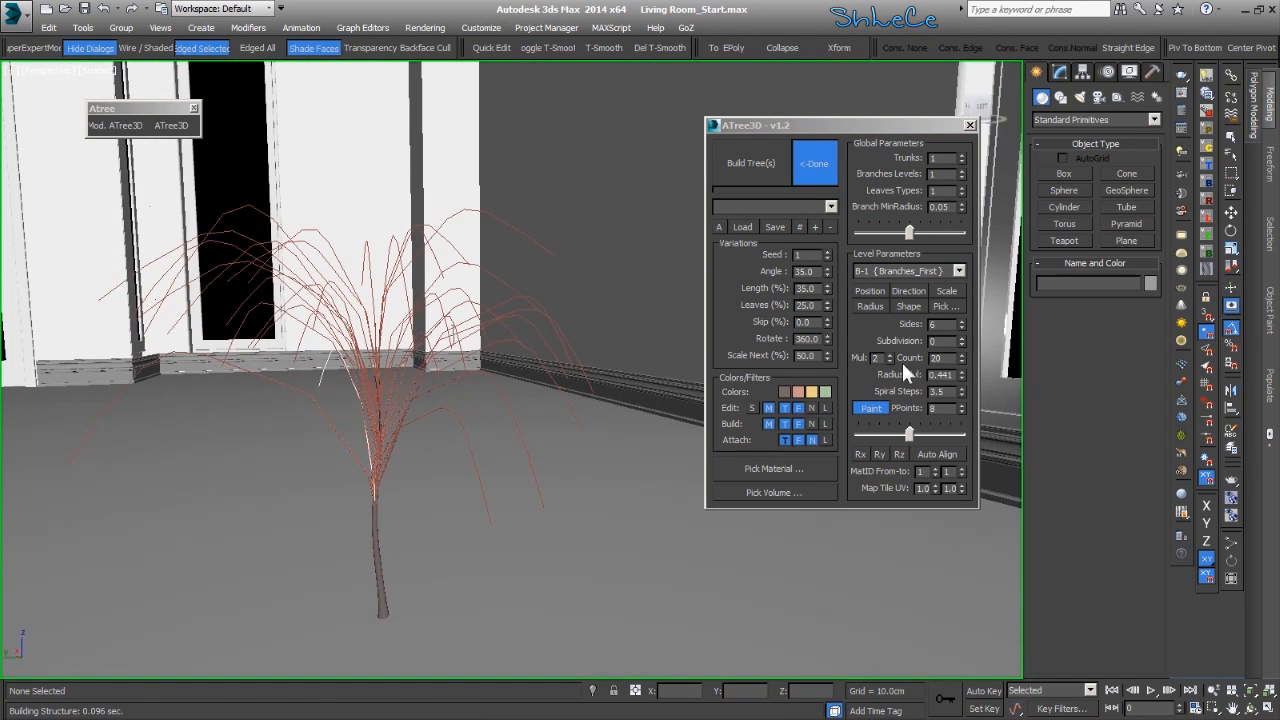
# Set the first-level branch Count back to 16.
pyautogui.click(936, 358)
pyautogui.doubleClick(935, 358)
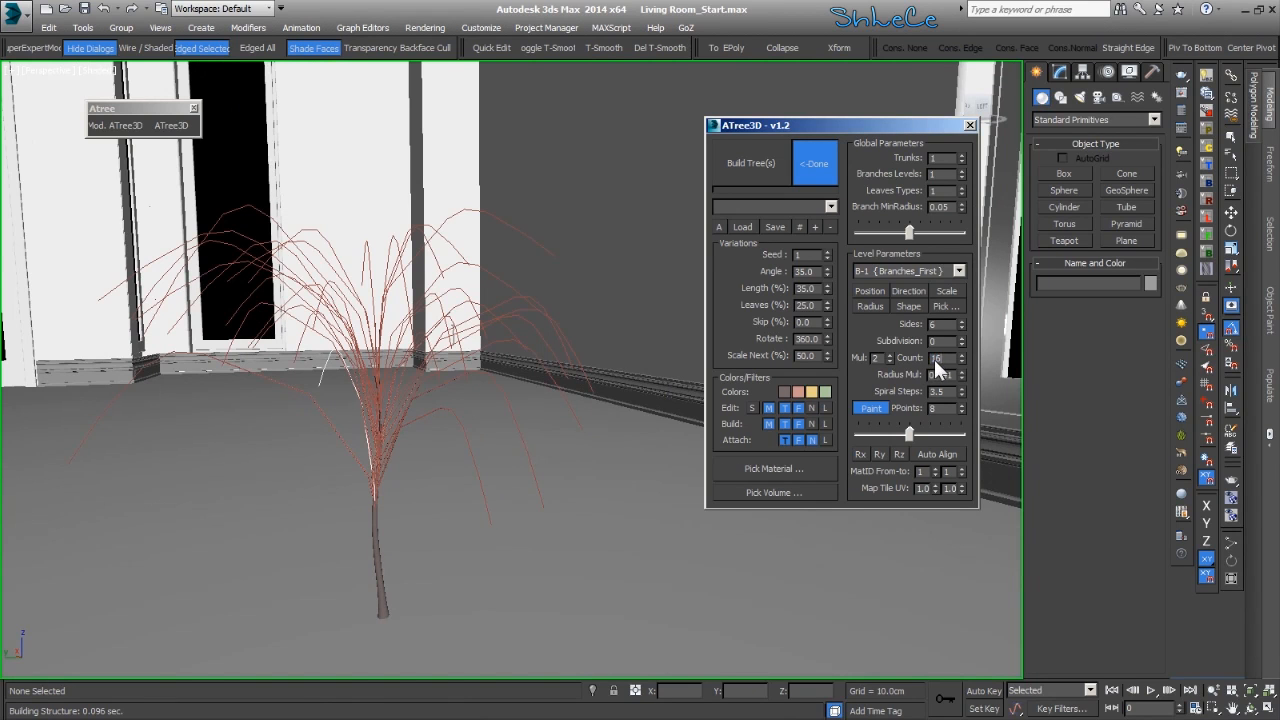
pyautogui.press('Return')
pyautogui.keyDown('alt'); pyautogui.moveTo(542, 267); pyautogui.dragTo(590, 305, button='middle'); pyautogui.keyUp('alt')
# Build the tree mesh from the current settings and close ATree3D.
pyautogui.click(775, 160)
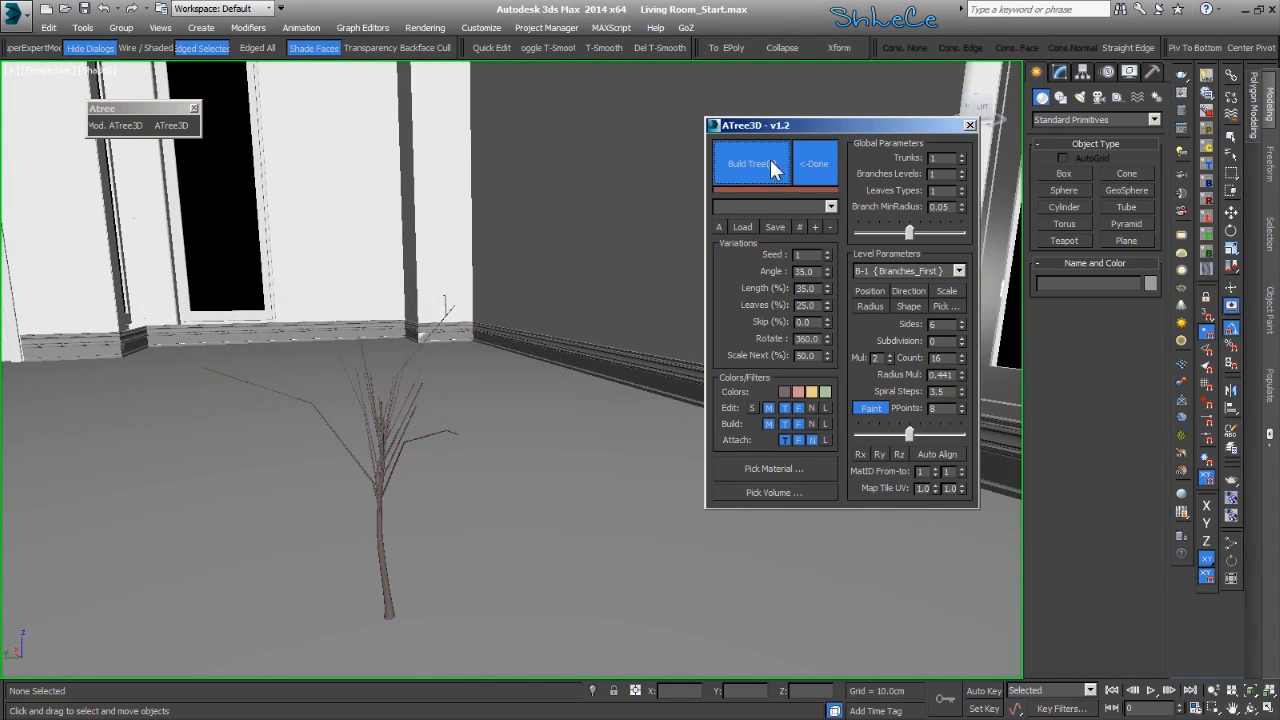
pyautogui.keyDown('alt'); pyautogui.moveTo(372, 424); pyautogui.dragTo(407, 404, button='middle'); pyautogui.keyUp('alt')
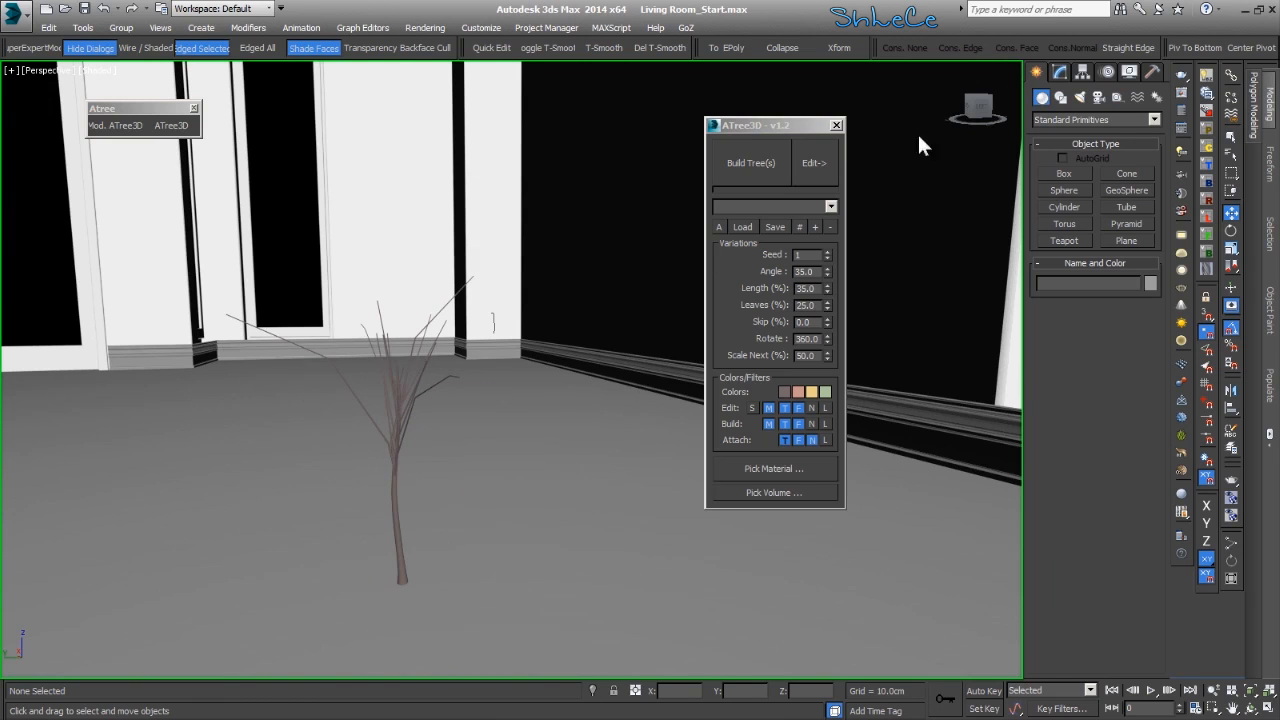
pyautogui.click(836, 126)
# Select the built tree and open it in ATree3D's modify mode.
pyautogui.click(394, 456)
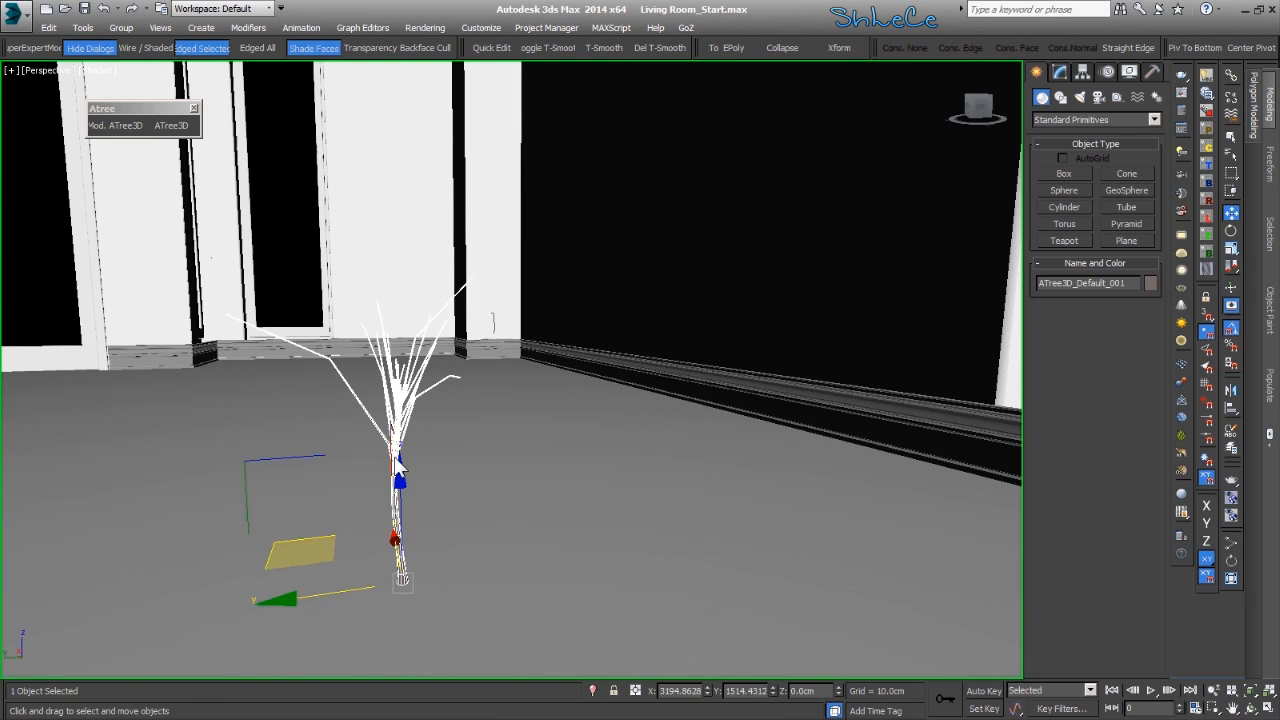
pyautogui.click(115, 125)
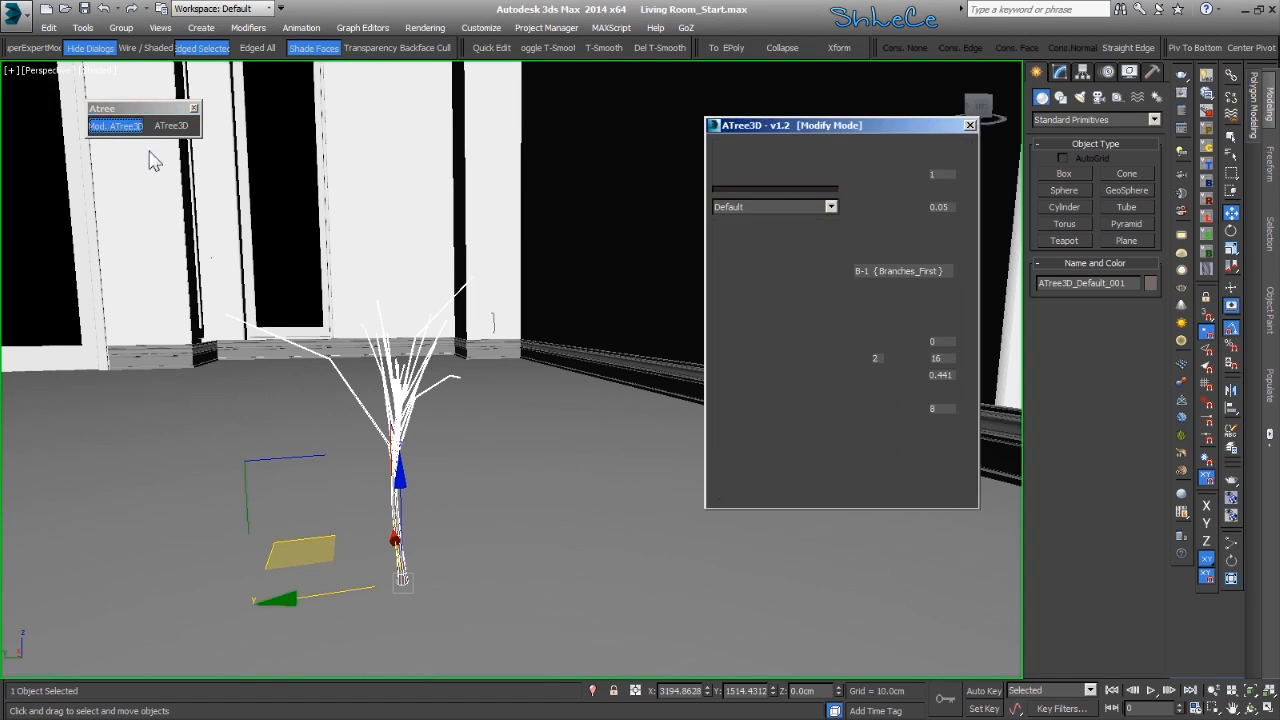
# Set the first-level branches' Radius Mul to 0.5.
pyautogui.moveTo(426, 437)
pyautogui.keyDown('alt'); pyautogui.mouseDown(button='middle')
pyautogui.moveTo(454, 448)
pyautogui.moveTo(446, 425)
pyautogui.mouseUp(button='middle'); pyautogui.keyUp('alt')
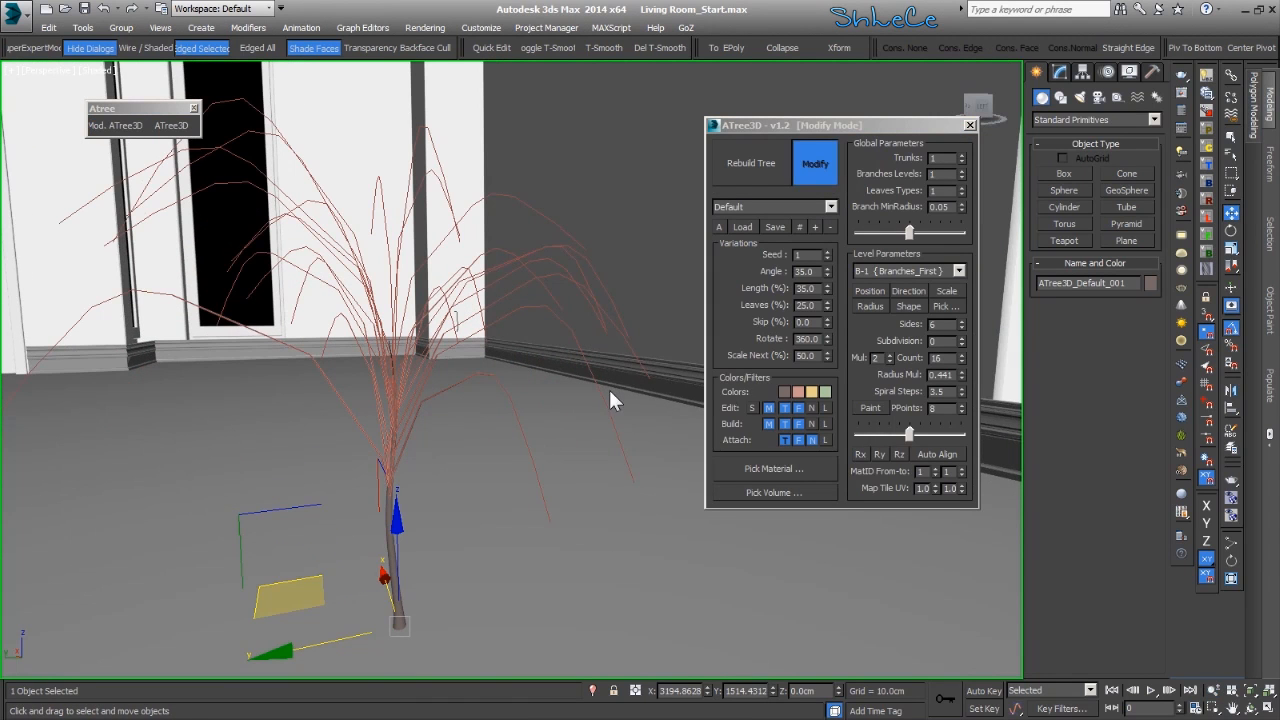
pyautogui.click(953, 376)
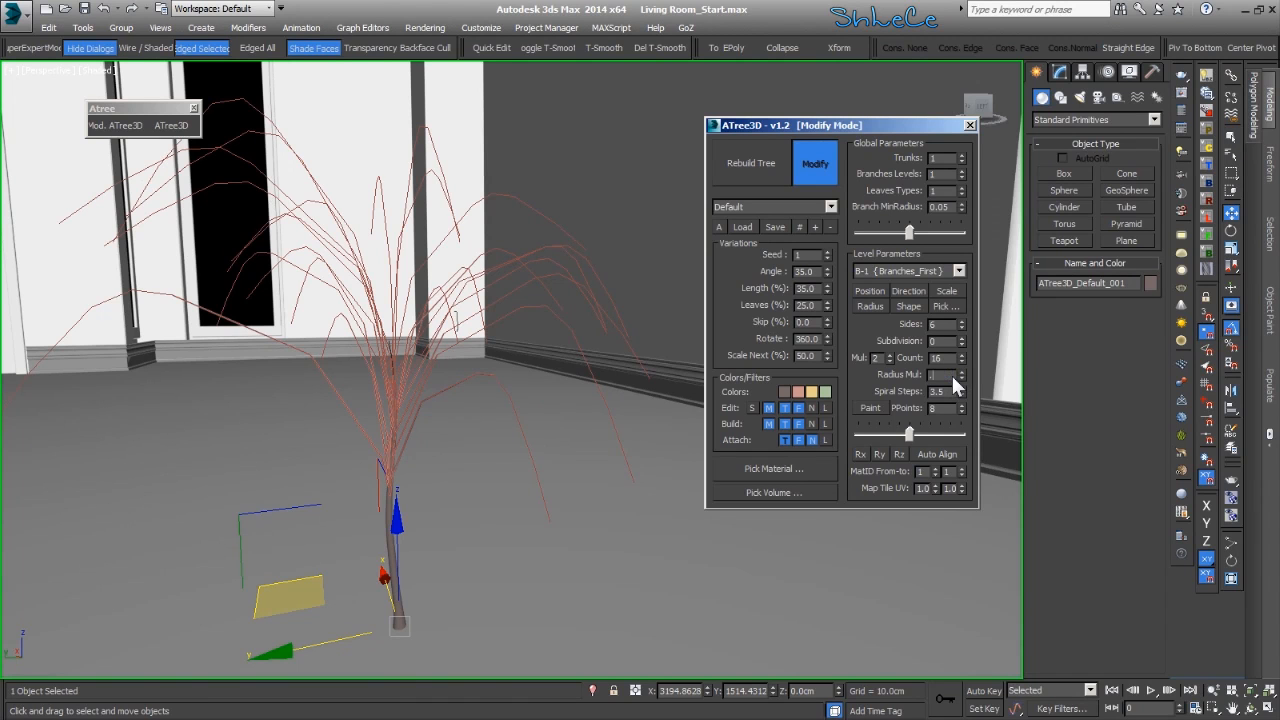
pyautogui.write('.5')
pyautogui.press('Return')
pyautogui.keyDown('alt'); pyautogui.moveTo(531, 300); pyautogui.dragTo(427, 308, button='middle'); pyautogui.keyUp('alt')
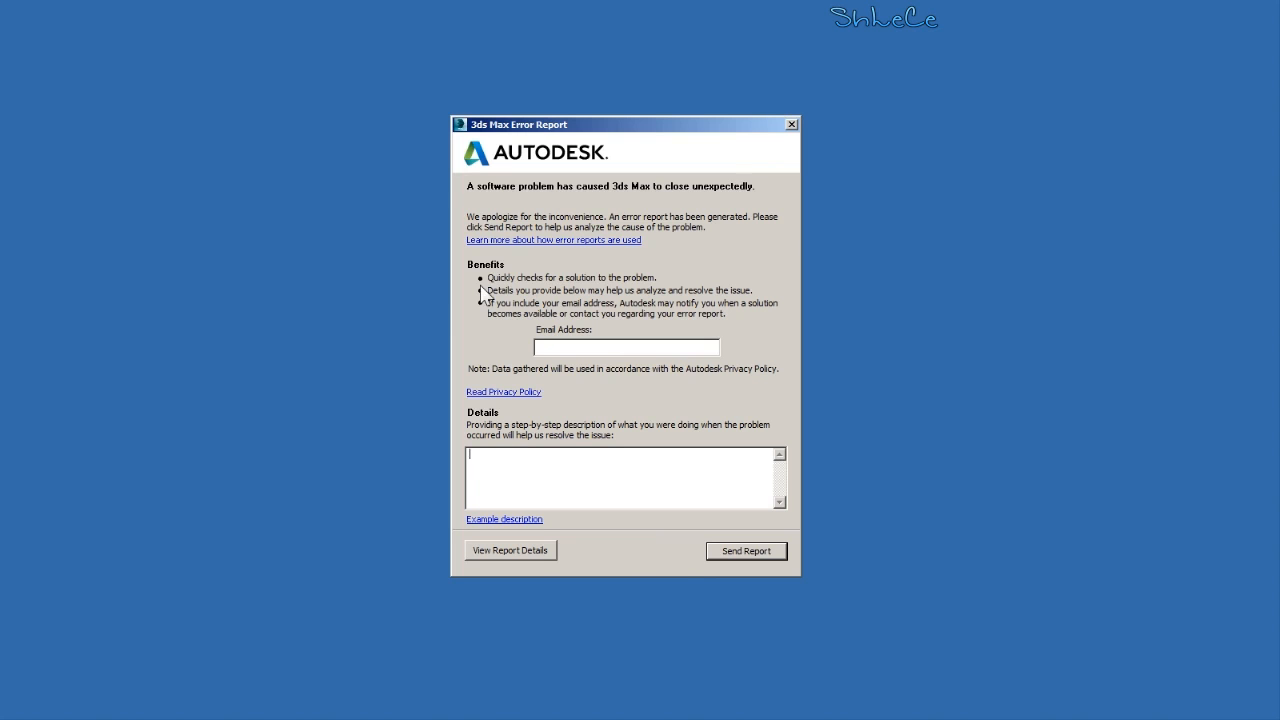
# Close the 3ds Max error report without sending it and dismiss the cancellation notice.
pyautogui.click(792, 125)
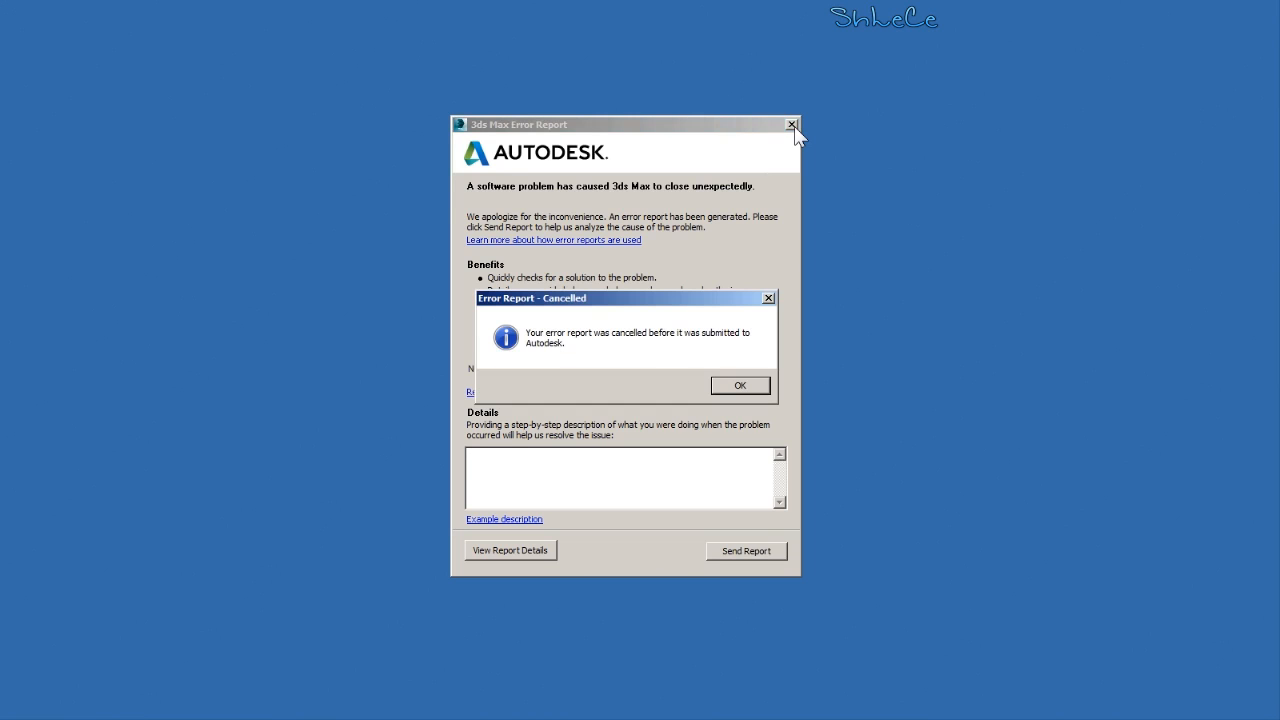
pyautogui.click(768, 299)
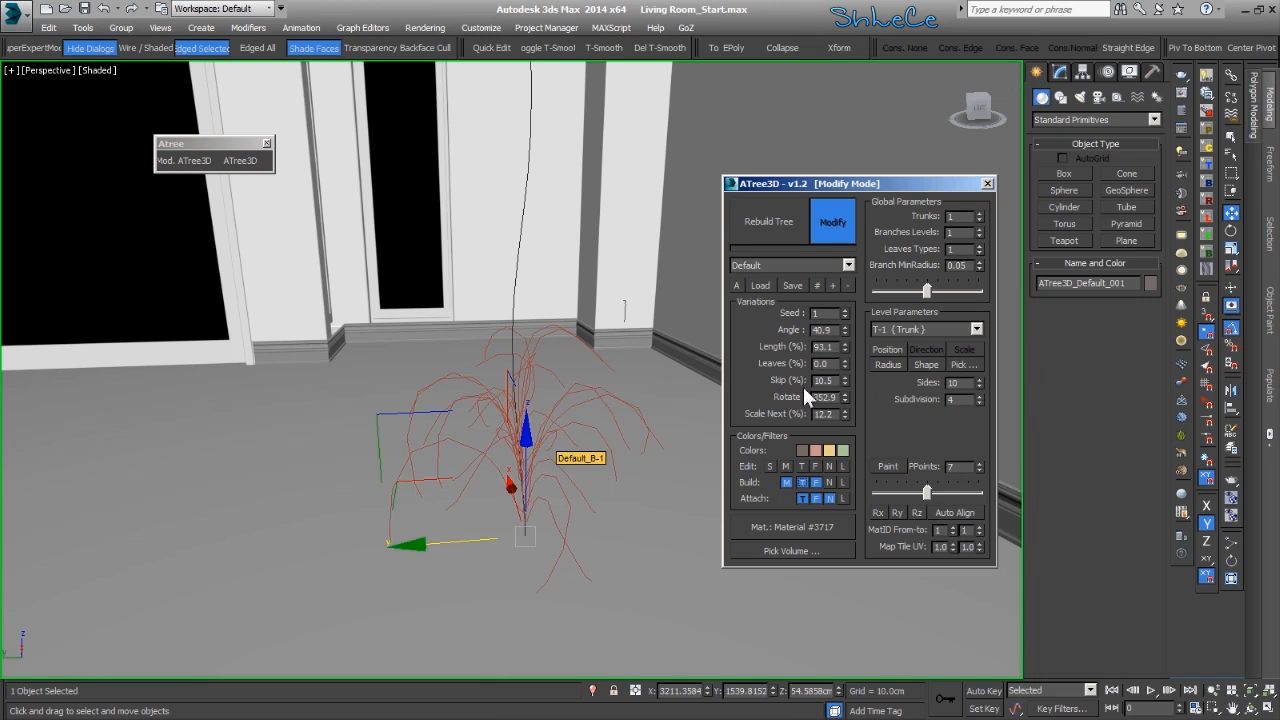
# Show the tree's level parameters for B-1 (Branches_First).
pyautogui.keyDown('alt'); pyautogui.moveTo(521, 380); pyautogui.dragTo(489, 436, button='middle'); pyautogui.keyUp('alt')
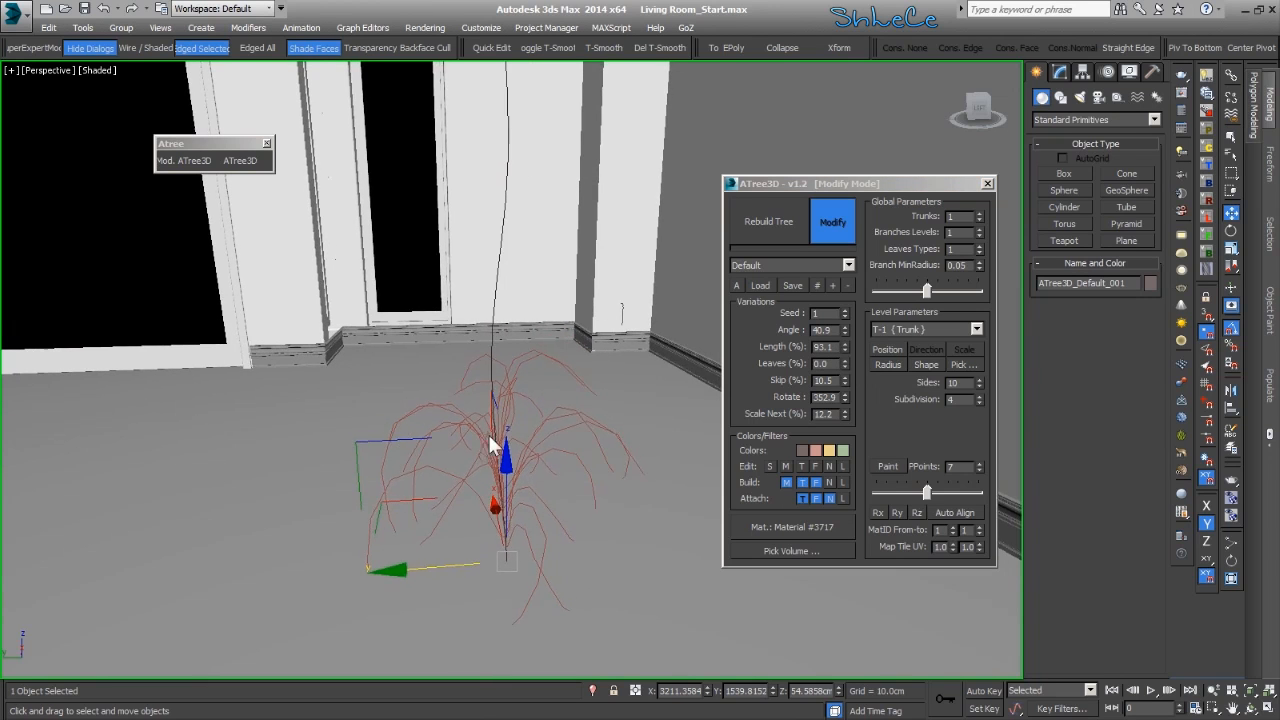
pyautogui.click(940, 330)
pyautogui.click(934, 346)
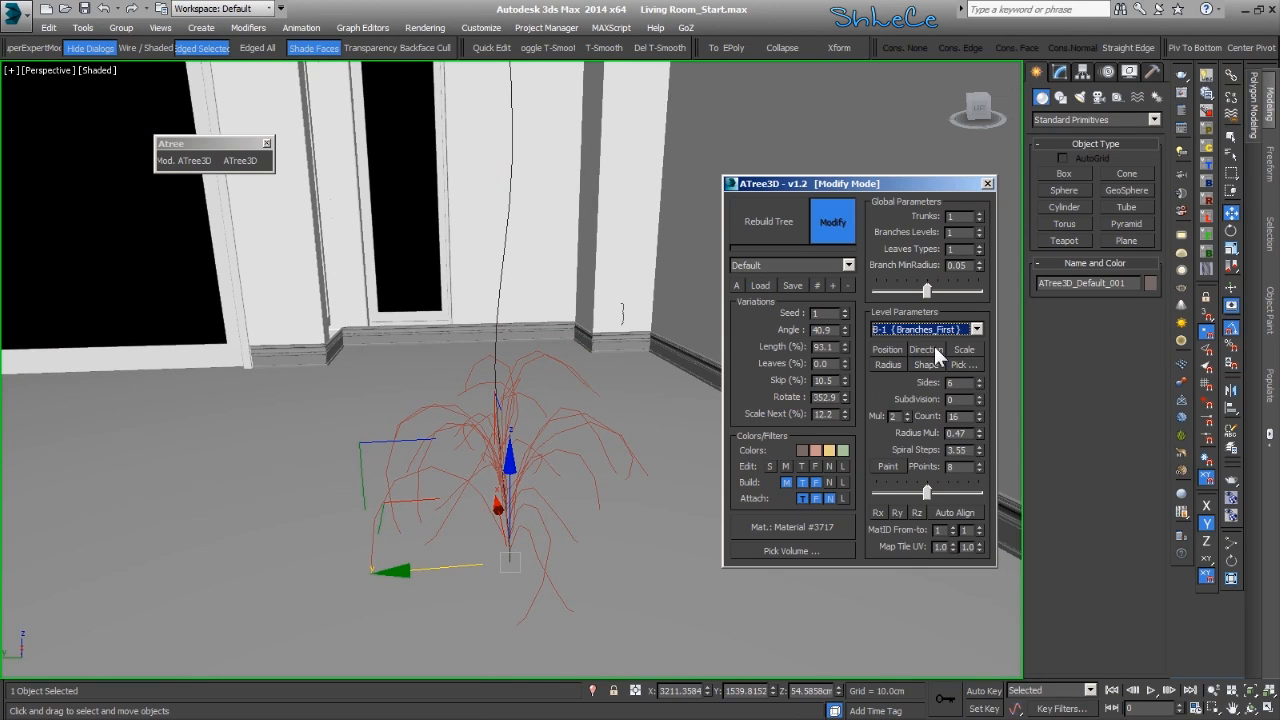
pyautogui.keyDown('alt'); pyautogui.moveTo(426, 438); pyautogui.dragTo(526, 454, button='middle'); pyautogui.keyUp('alt')
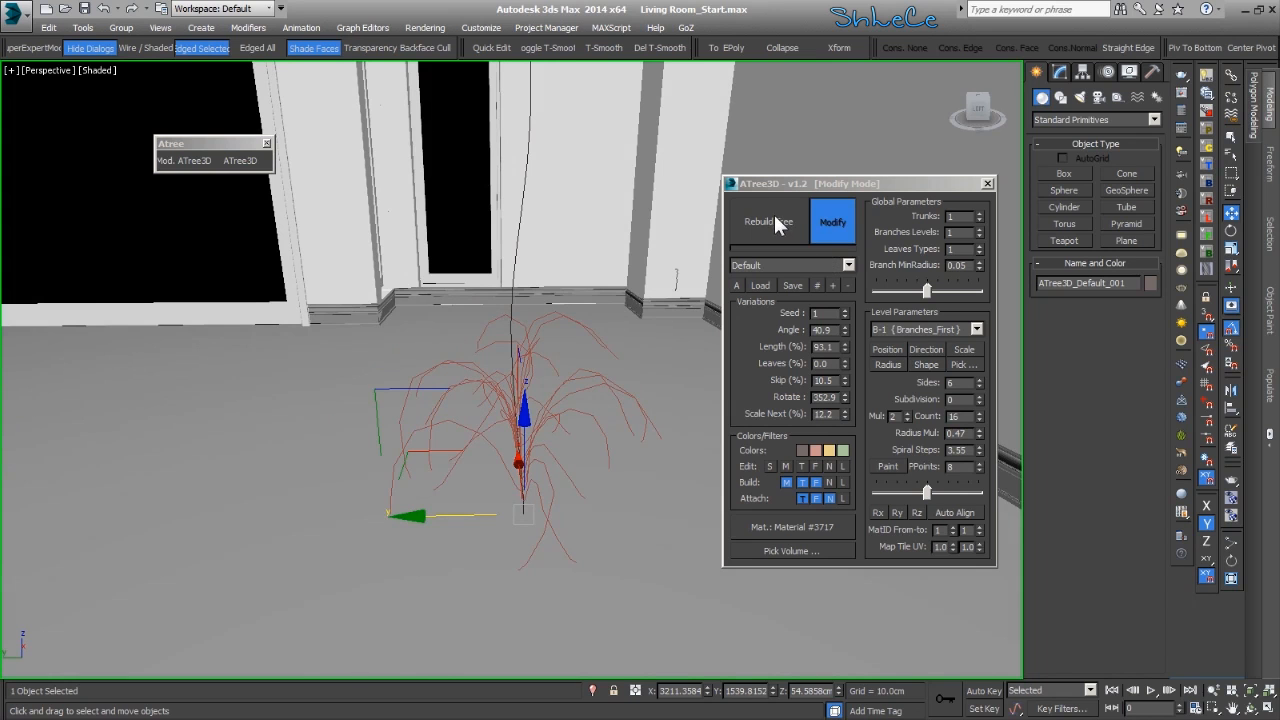
# Turn off the T option in the Build filters and rebuild the tree mesh.
pyautogui.click(801, 482)
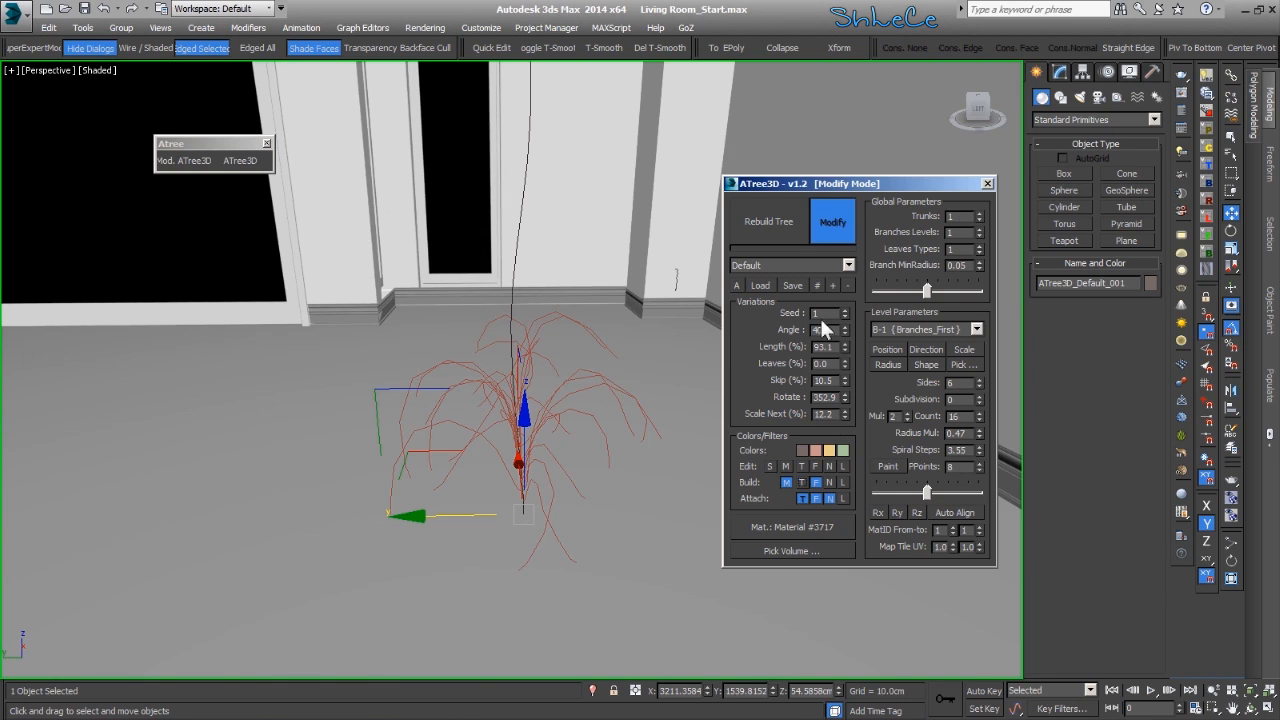
pyautogui.click(769, 224)
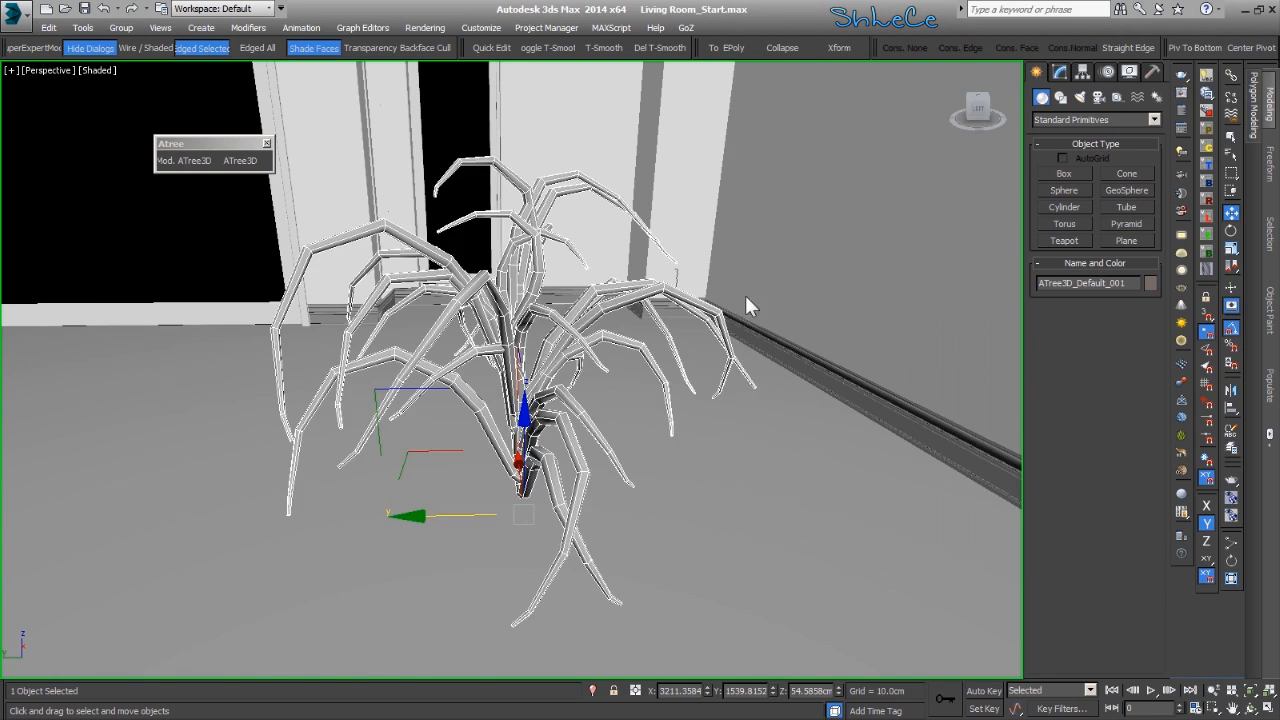
# Move the plant from the floor to the opening of the round vase on the coffee table.
pyautogui.scroll(-2, 578, 426)
pyautogui.keyDown('alt'); pyautogui.moveTo(586, 427); pyautogui.dragTo(604, 454, button='middle'); pyautogui.keyUp('alt')
pyautogui.scroll(-6, 604, 456)
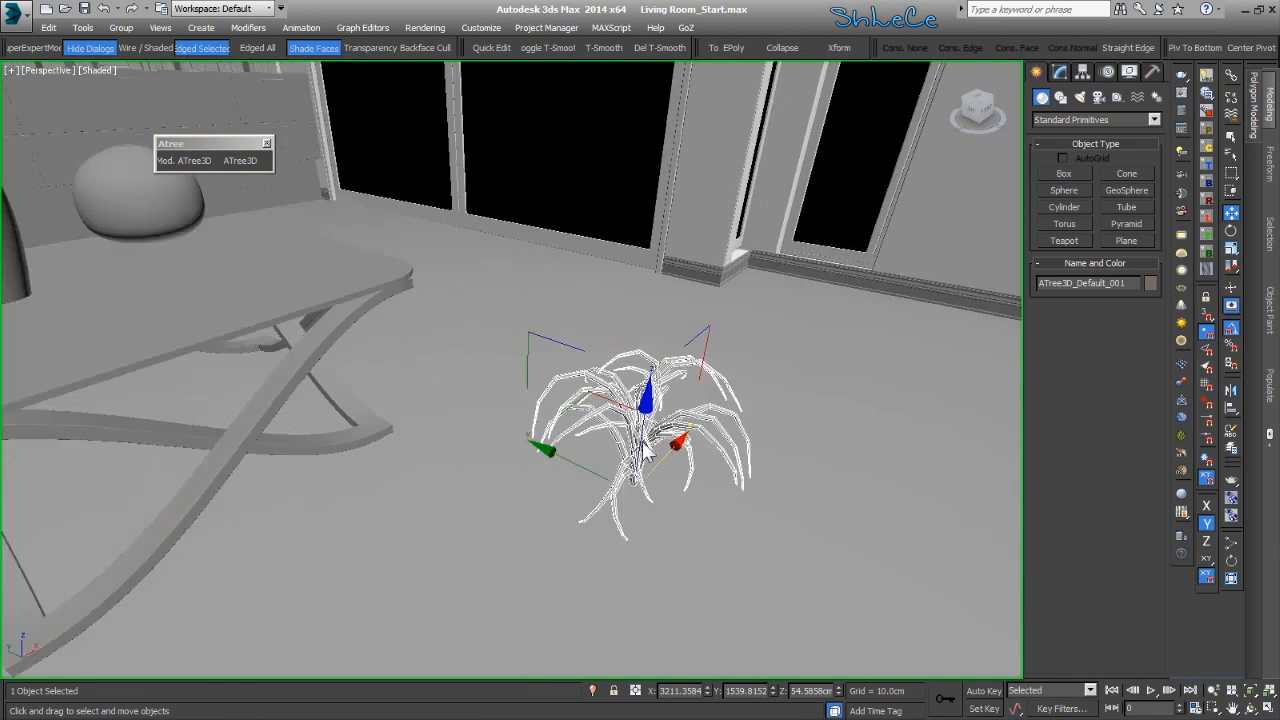
pyautogui.scroll(4, 604, 456)
pyautogui.moveTo(638, 470); pyautogui.dragTo(342, 170)
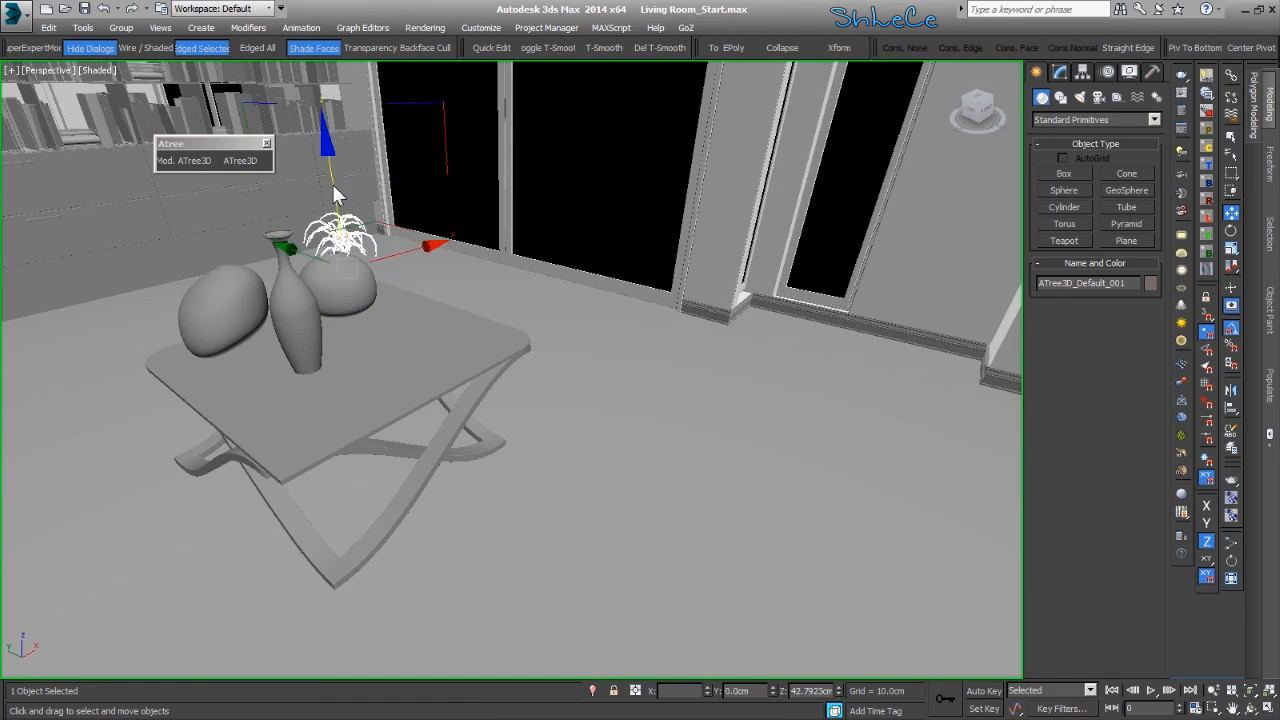
pyautogui.press('z')
pyautogui.keyDown('alt'); pyautogui.moveTo(546, 491); pyautogui.dragTo(460, 378, button='middle'); pyautogui.keyUp('alt')
# Open the plant in ATree3D's modify mode and save its settings as an ATree3D file named Plant.
pyautogui.click(181, 161)
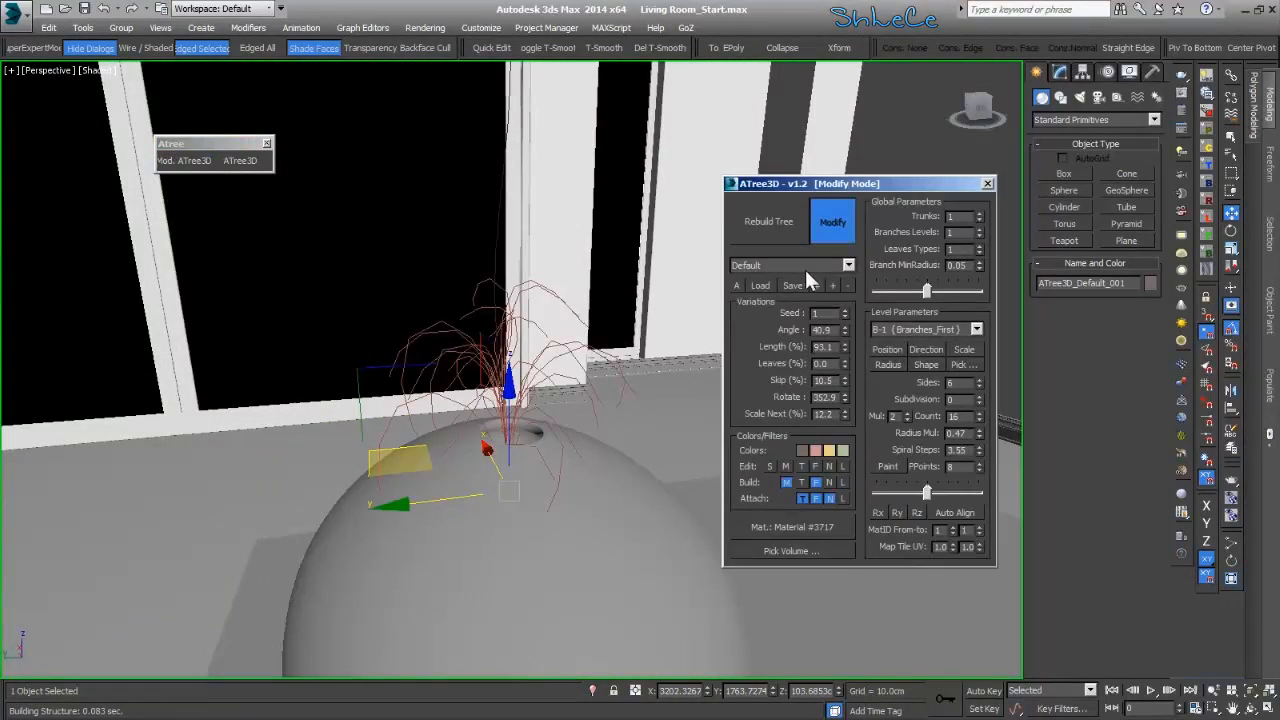
pyautogui.click(791, 286)
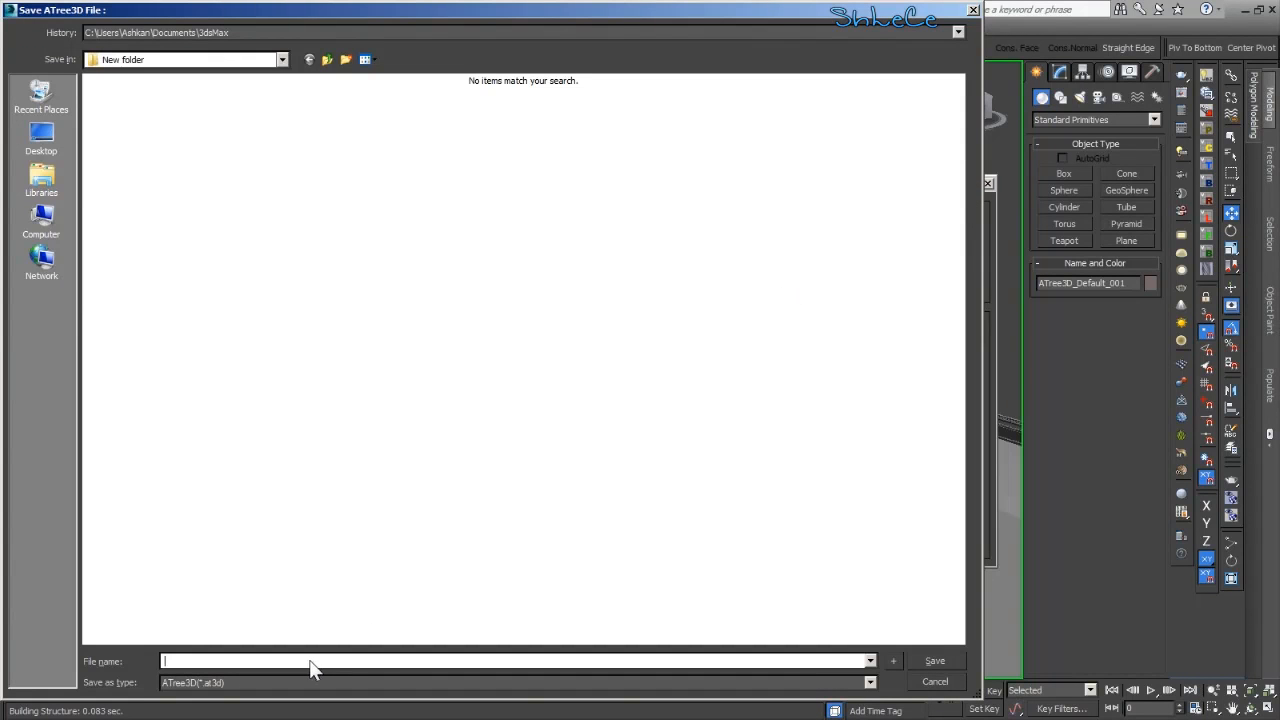
pyautogui.write('Plant')
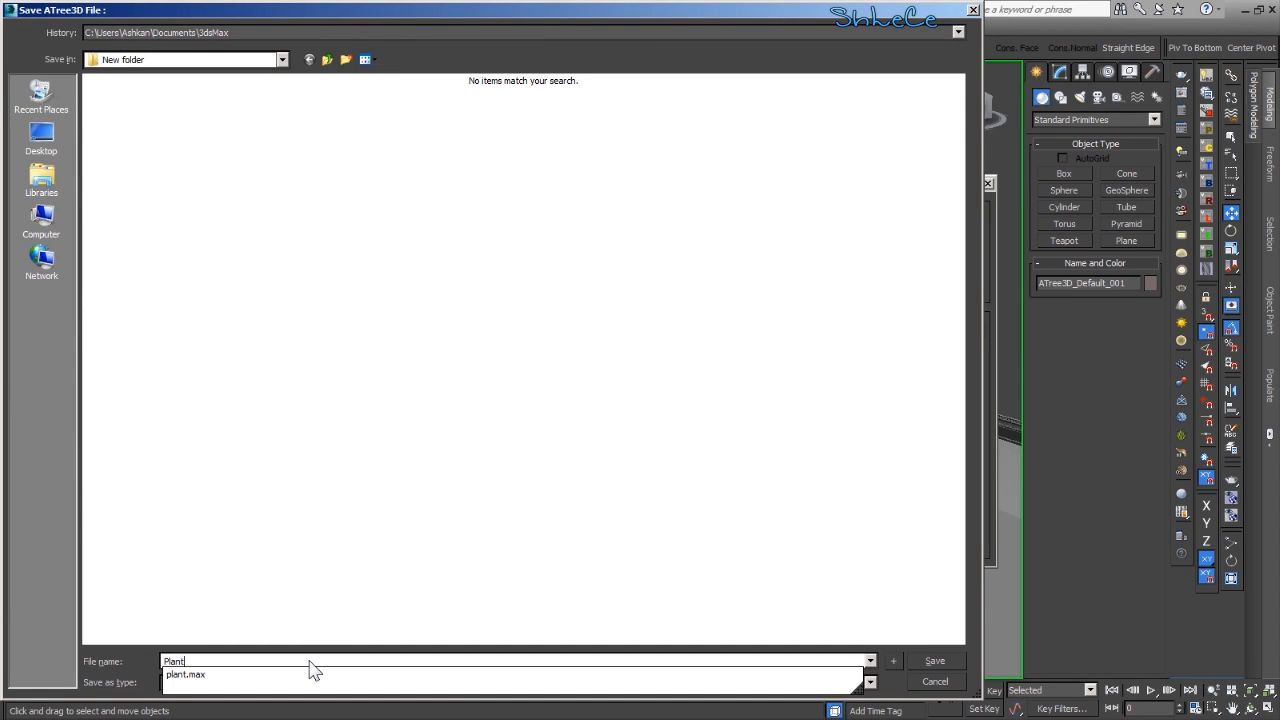
pyautogui.click(568, 543)
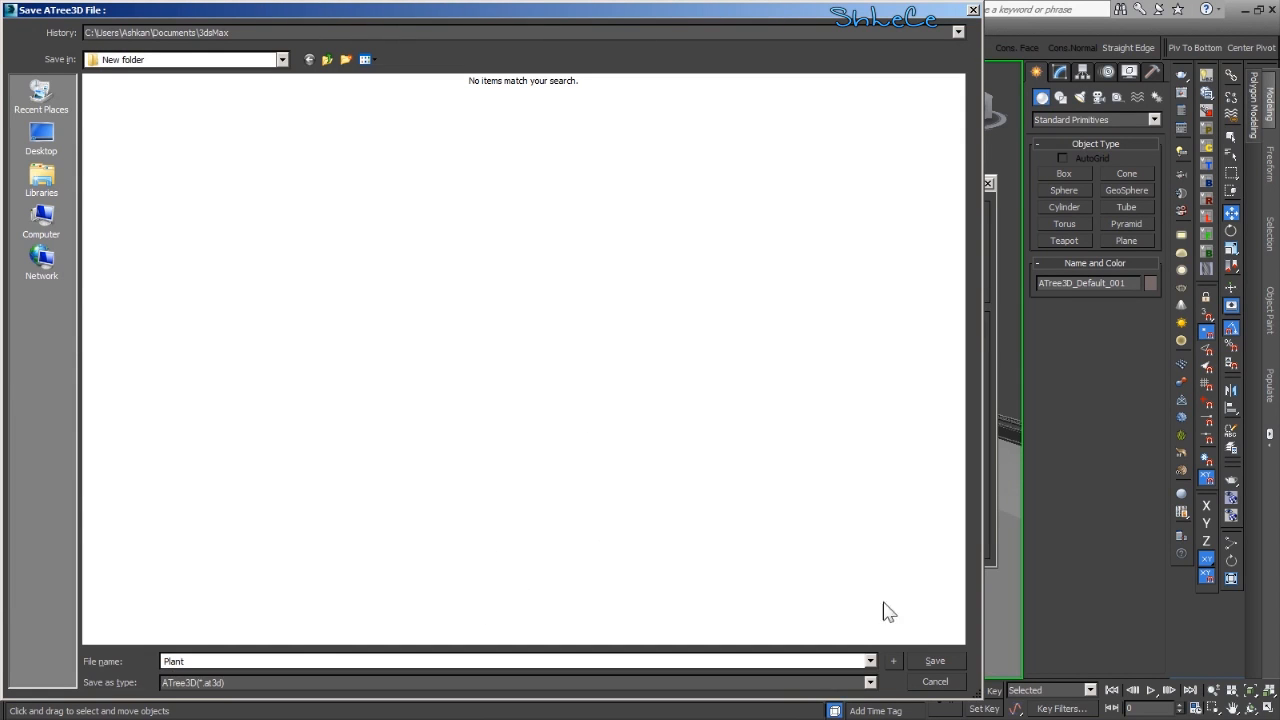
pyautogui.click(944, 662)
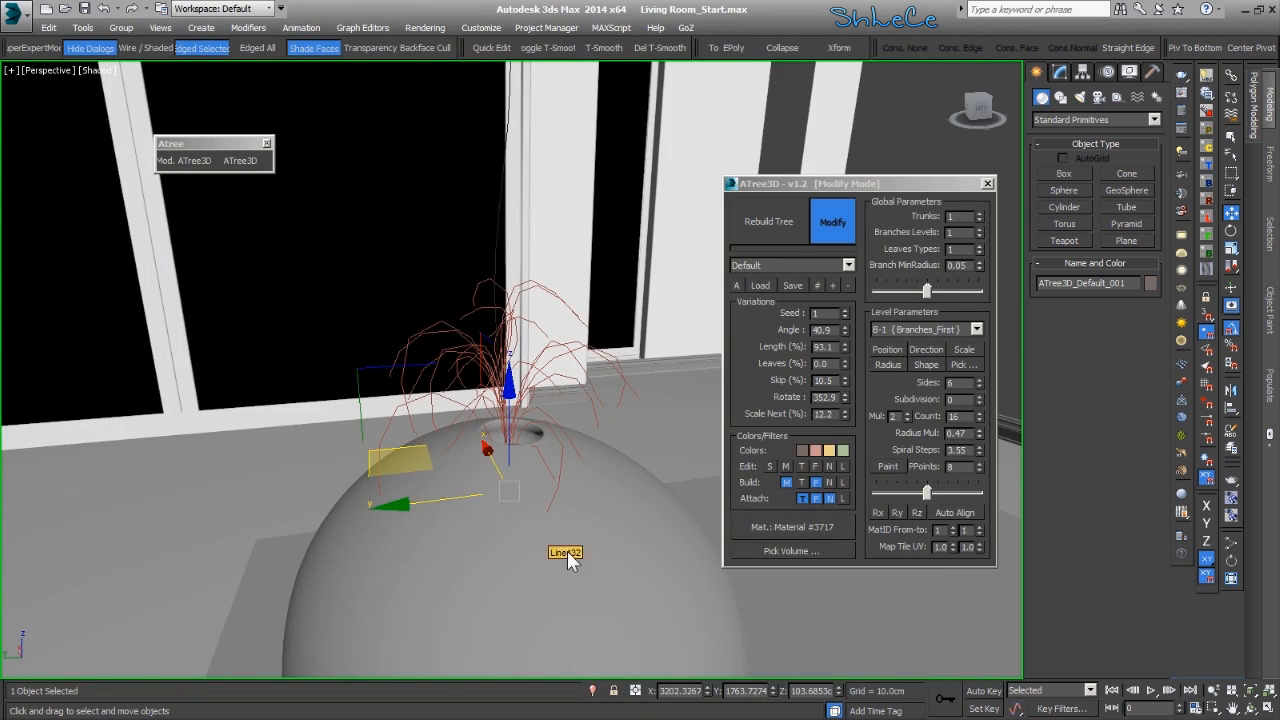
# Rebuild the plant mesh in the vase from its current ATree3D settings.
pyautogui.click(780, 224)
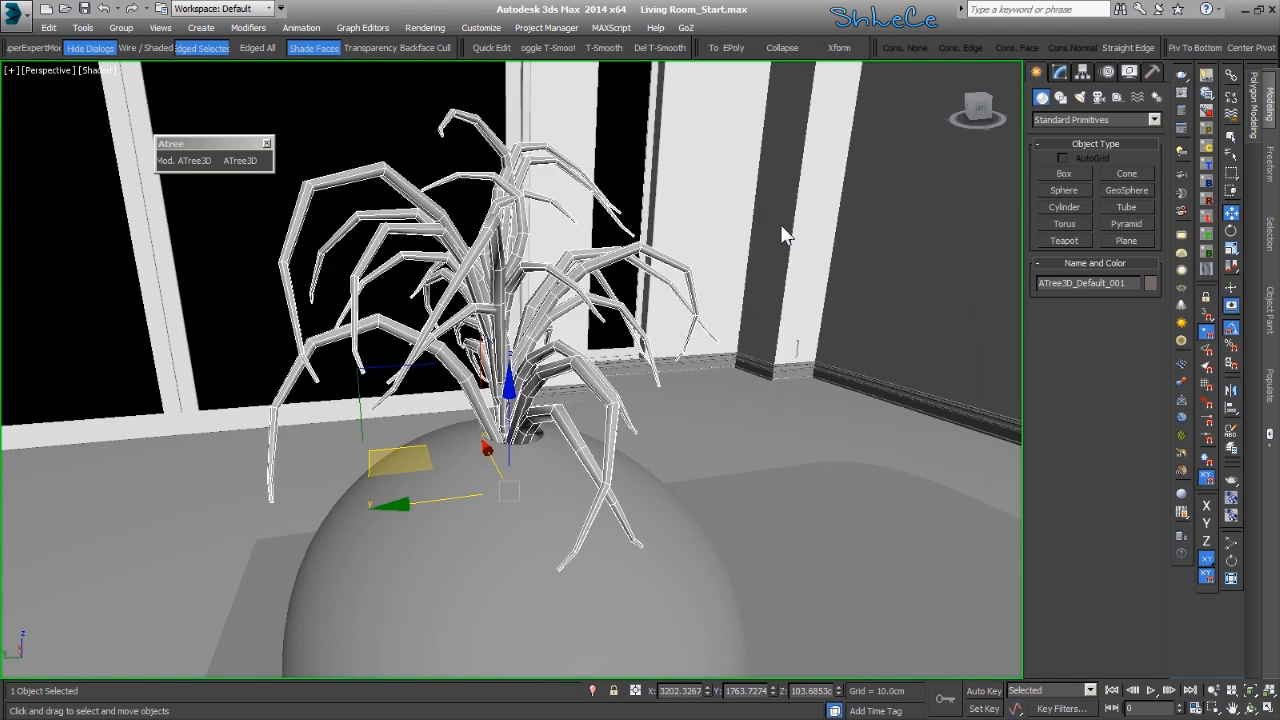
pyautogui.scroll(2, 563, 441)
pyautogui.keyDown('alt'); pyautogui.moveTo(559, 427); pyautogui.dragTo(530, 492, button='middle'); pyautogui.keyUp('alt')
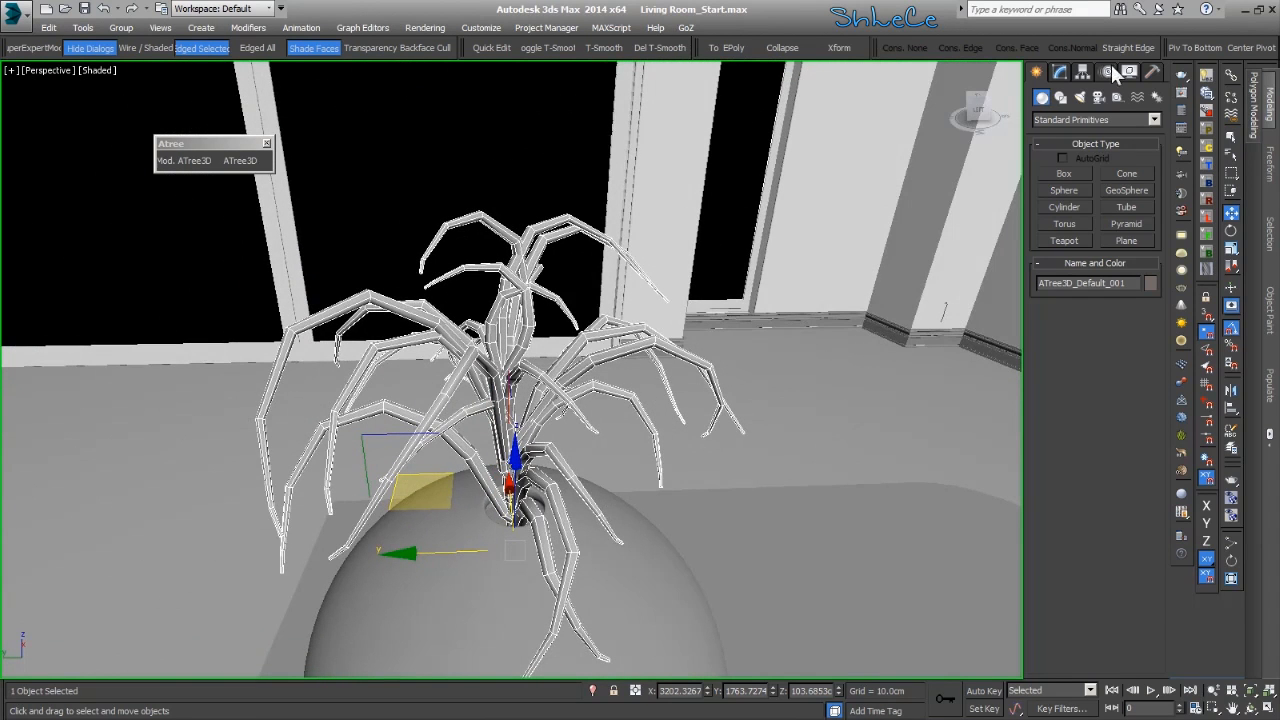
# Add an Edit Poly modifier to the plant mesh and switch to edge selection.
pyautogui.click(1061, 72)
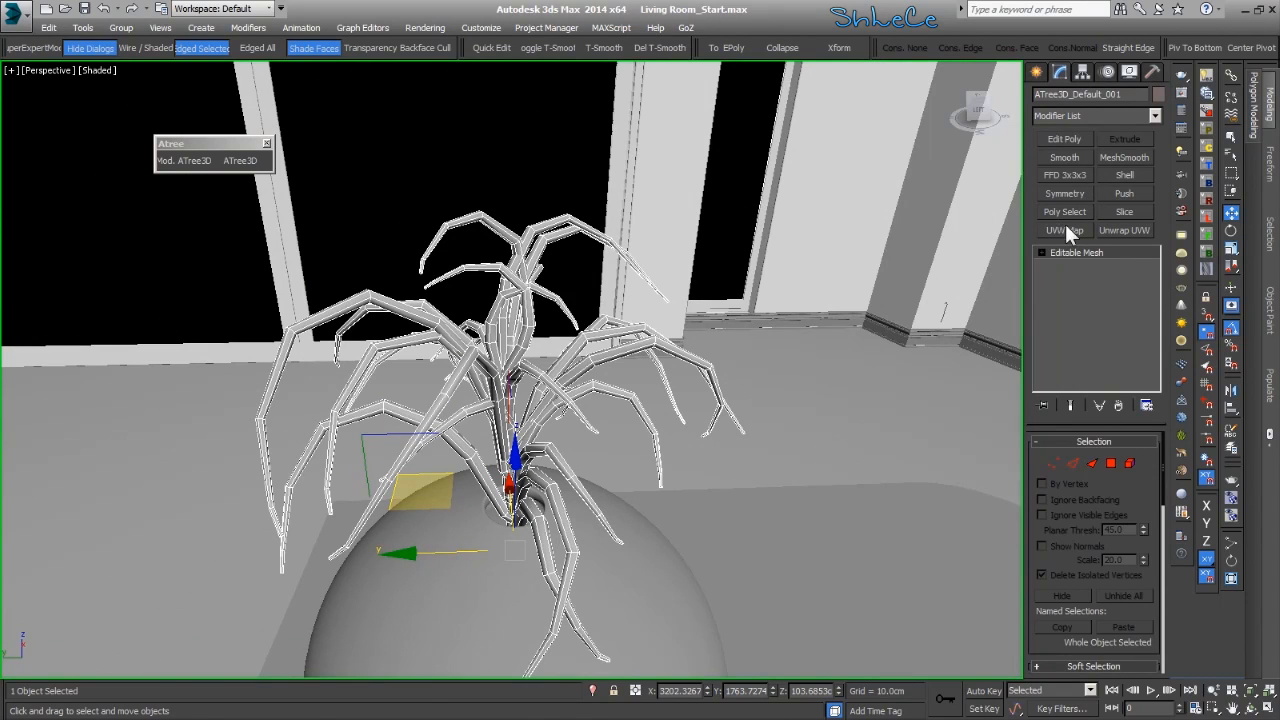
pyautogui.click(1062, 139)
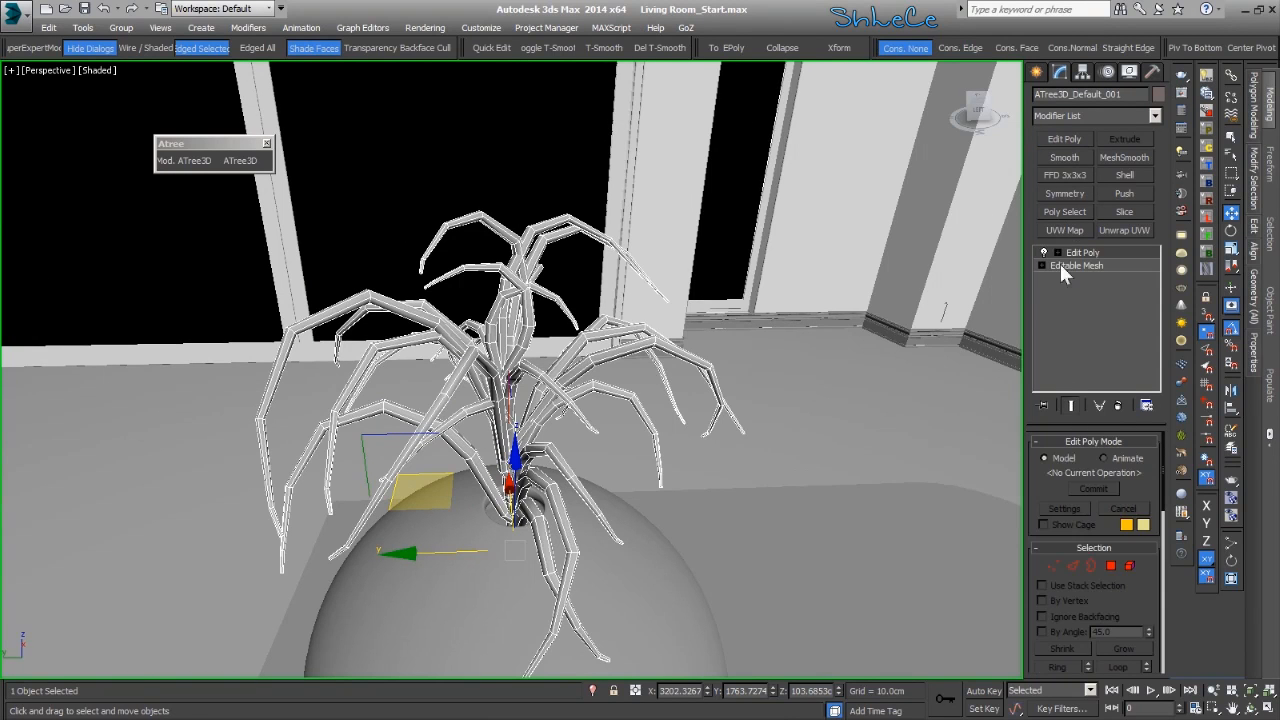
pyautogui.click(1074, 564)
# Select the lengthwise edge loops along all of the plant's branches.
pyautogui.keyDown('alt'); pyautogui.moveTo(761, 447); pyautogui.dragTo(487, 442, button='middle'); pyautogui.keyUp('alt')
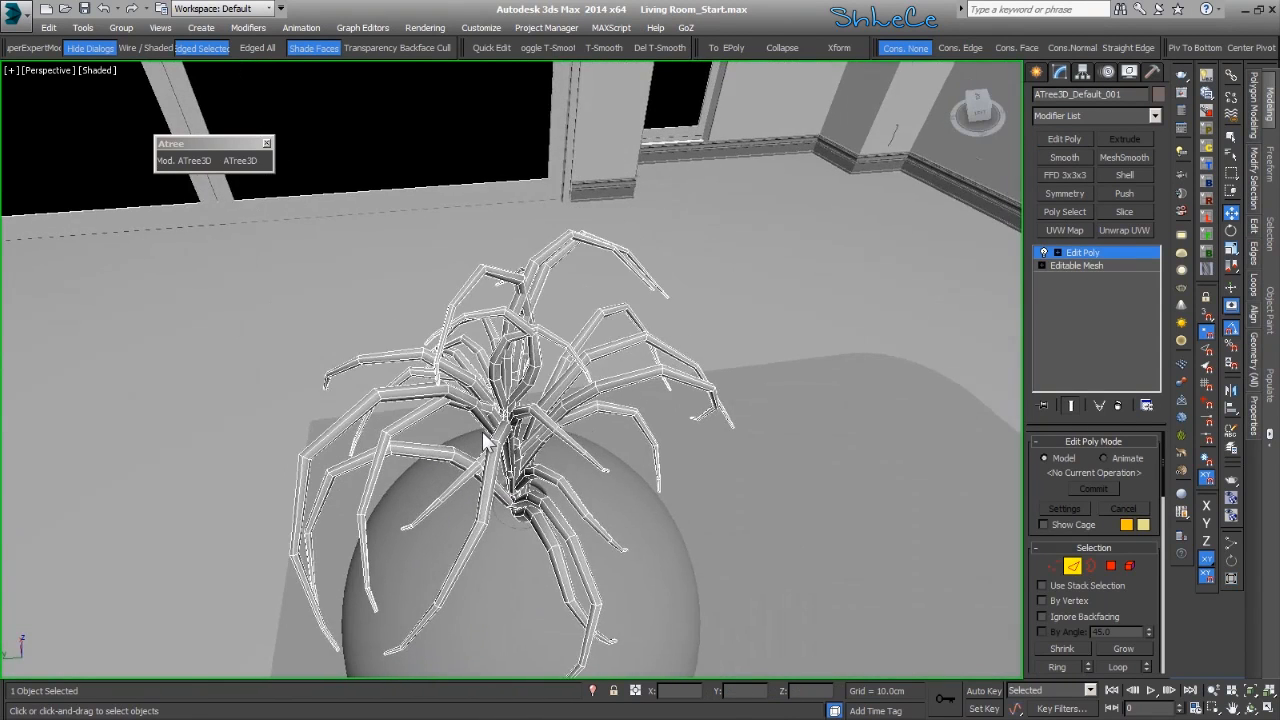
pyautogui.scroll(3, 485, 440)
pyautogui.keyDown('alt'); pyautogui.moveTo(511, 486); pyautogui.dragTo(618, 448, button='middle'); pyautogui.keyUp('alt')
pyautogui.click(600, 470)
pyautogui.scroll(3, 530, 408)
pyautogui.scroll(-5, 629, 423)
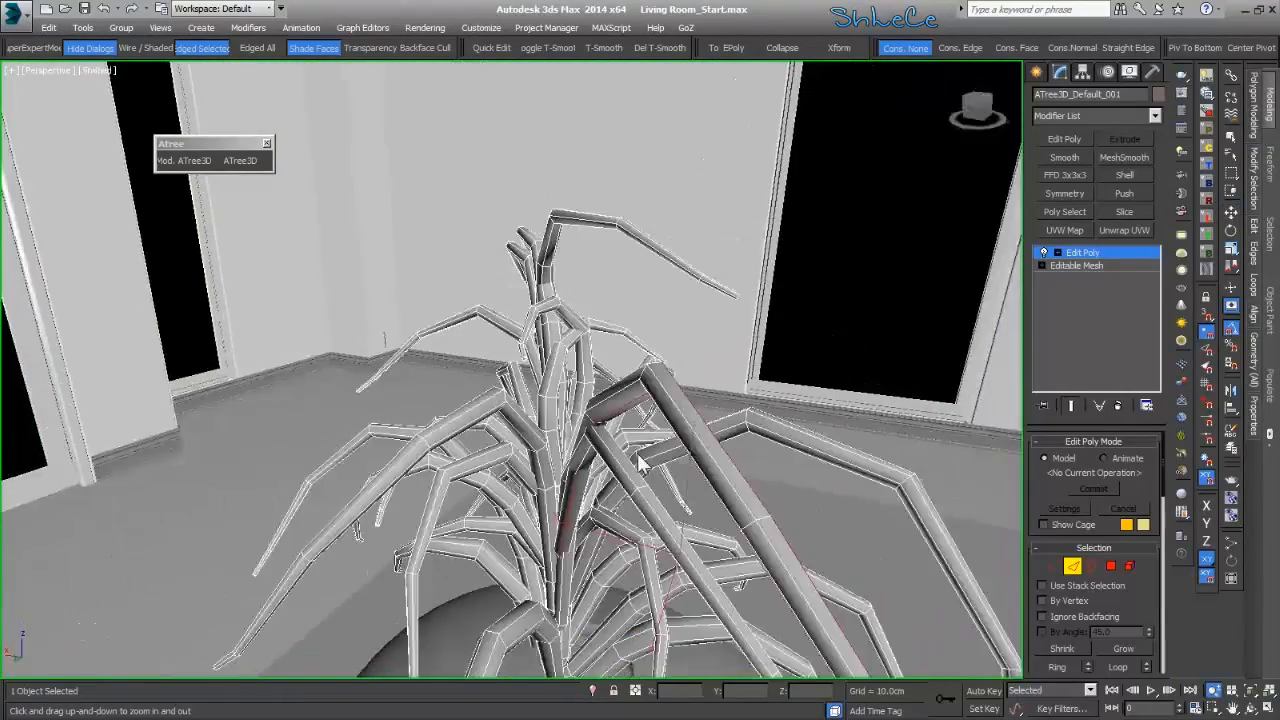
pyautogui.scroll(-1, 670, 402)
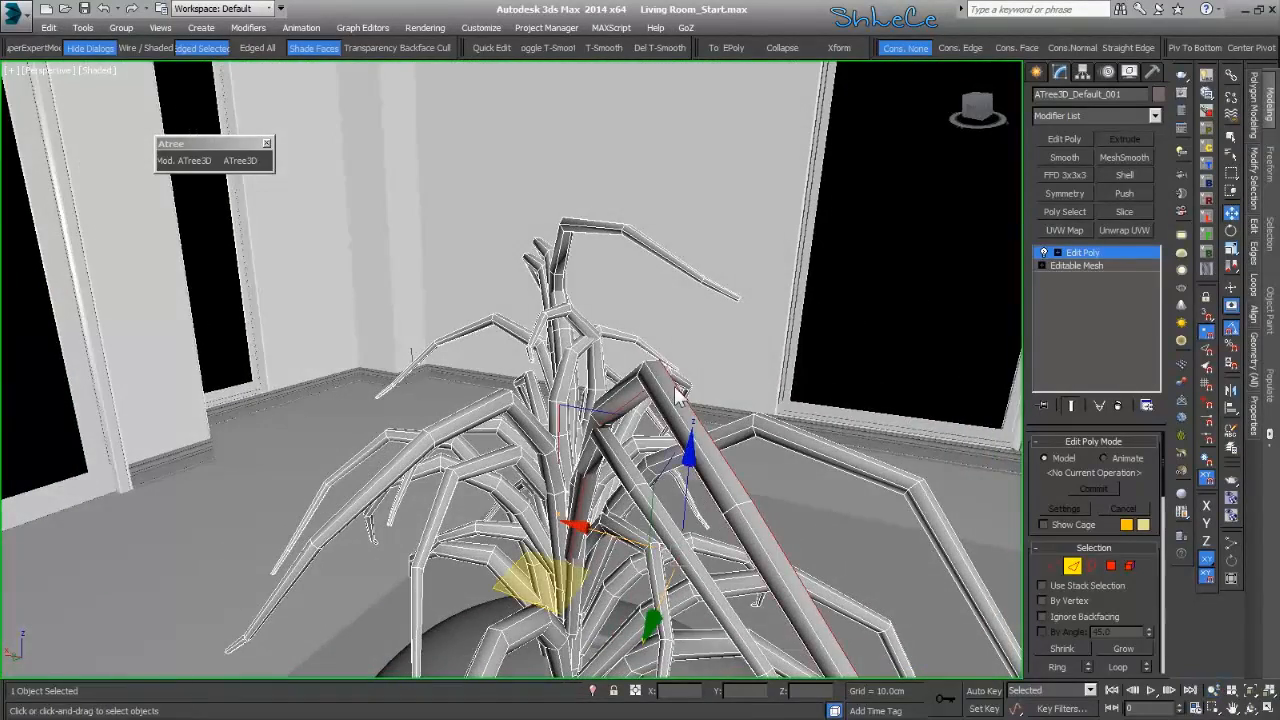
pyautogui.moveTo(667, 400)
pyautogui.keyDown('alt'); pyautogui.mouseDown(button='middle')
pyautogui.moveTo(675, 363)
pyautogui.moveTo(597, 343)
pyautogui.moveTo(632, 360)
pyautogui.moveTo(654, 416)
pyautogui.mouseUp(button='middle'); pyautogui.keyUp('alt')
pyautogui.click(651, 415)
pyautogui.keyDown('alt'); pyautogui.moveTo(674, 474); pyautogui.dragTo(537, 388, button='middle'); pyautogui.keyUp('alt')
pyautogui.scroll(5, 642, 474)
pyautogui.scroll(-5, 638, 472)
pyautogui.scroll(-4, 656, 484)
pyautogui.scroll(5, 655, 388)
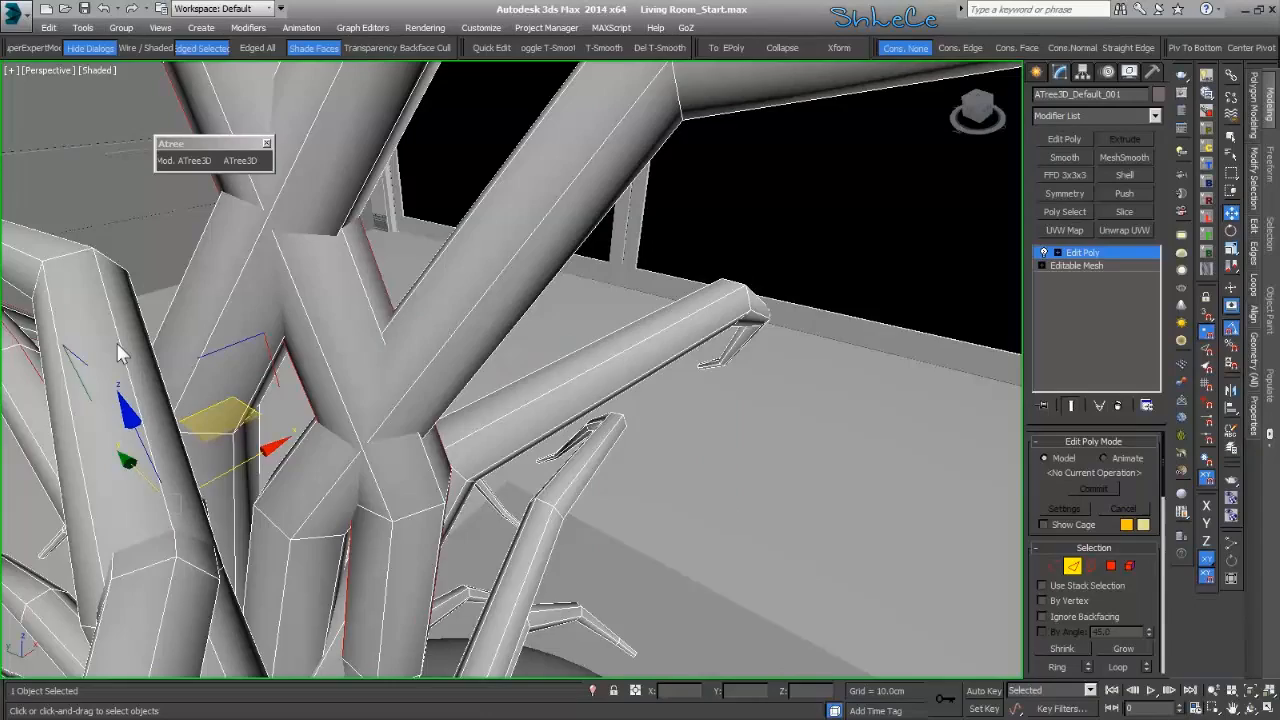
pyautogui.scroll(-5, 120, 350)
pyautogui.keyDown('alt'); pyautogui.moveTo(120, 350); pyautogui.dragTo(334, 420, button='middle'); pyautogui.keyUp('alt')
pyautogui.click(483, 452)
pyautogui.keyDown('alt'); pyautogui.moveTo(483, 452); pyautogui.dragTo(559, 495, button='middle'); pyautogui.keyUp('alt')
pyautogui.scroll(5, 540, 403)
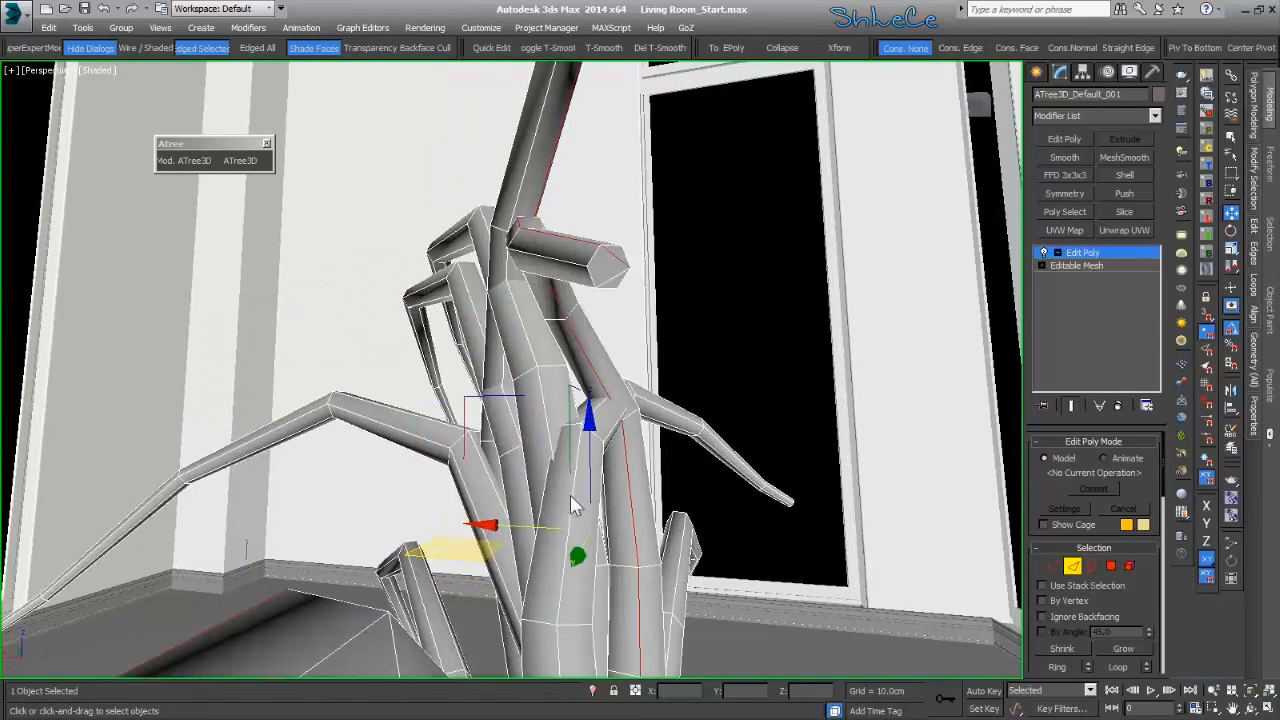
pyautogui.click(572, 504)
pyautogui.keyDown('alt'); pyautogui.moveTo(745, 478); pyautogui.dragTo(668, 405, button='middle'); pyautogui.keyUp('alt')
pyautogui.scroll(4, 718, 320)
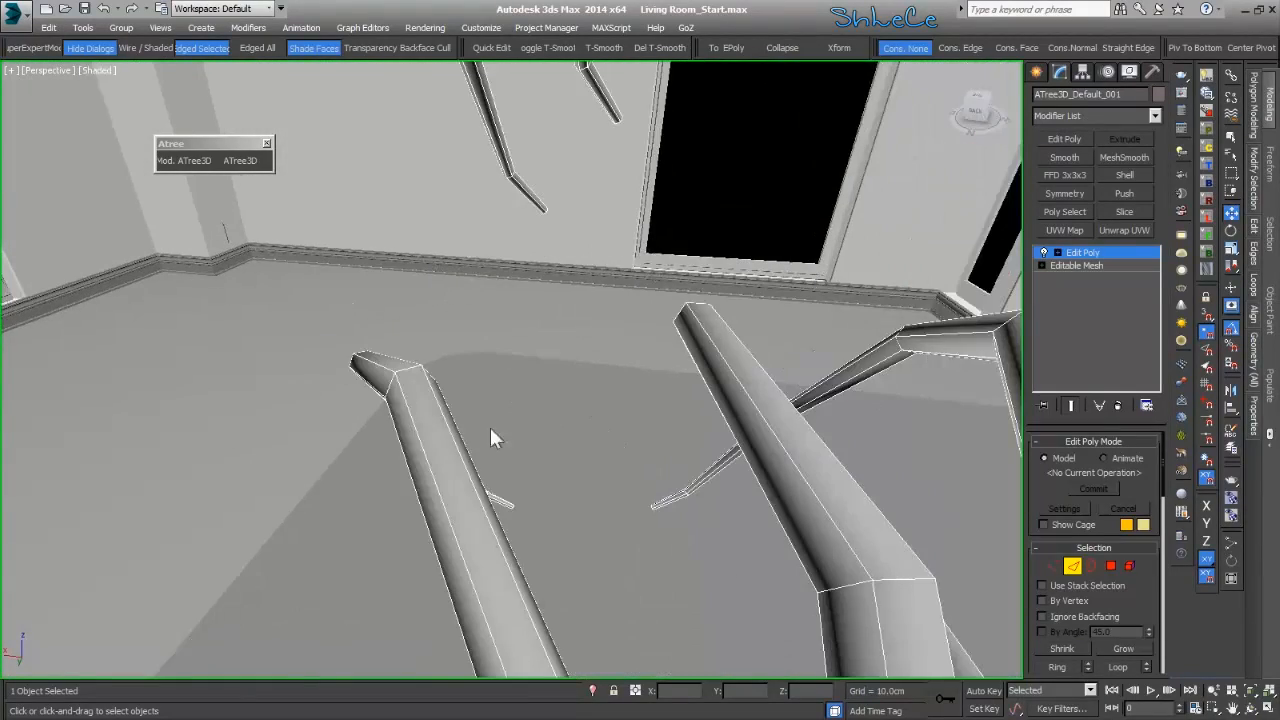
pyautogui.doubleClick(450, 435)
pyautogui.scroll(-5, 457, 446)
pyautogui.keyDown('alt'); pyautogui.moveTo(457, 446); pyautogui.dragTo(628, 446, button='middle'); pyautogui.keyUp('alt')
pyautogui.keyDown('alt'); pyautogui.moveTo(655, 379); pyautogui.dragTo(416, 486, button='middle'); pyautogui.keyUp('alt')
pyautogui.moveTo(670, 234); pyautogui.dragTo(648, 257, button='middle')
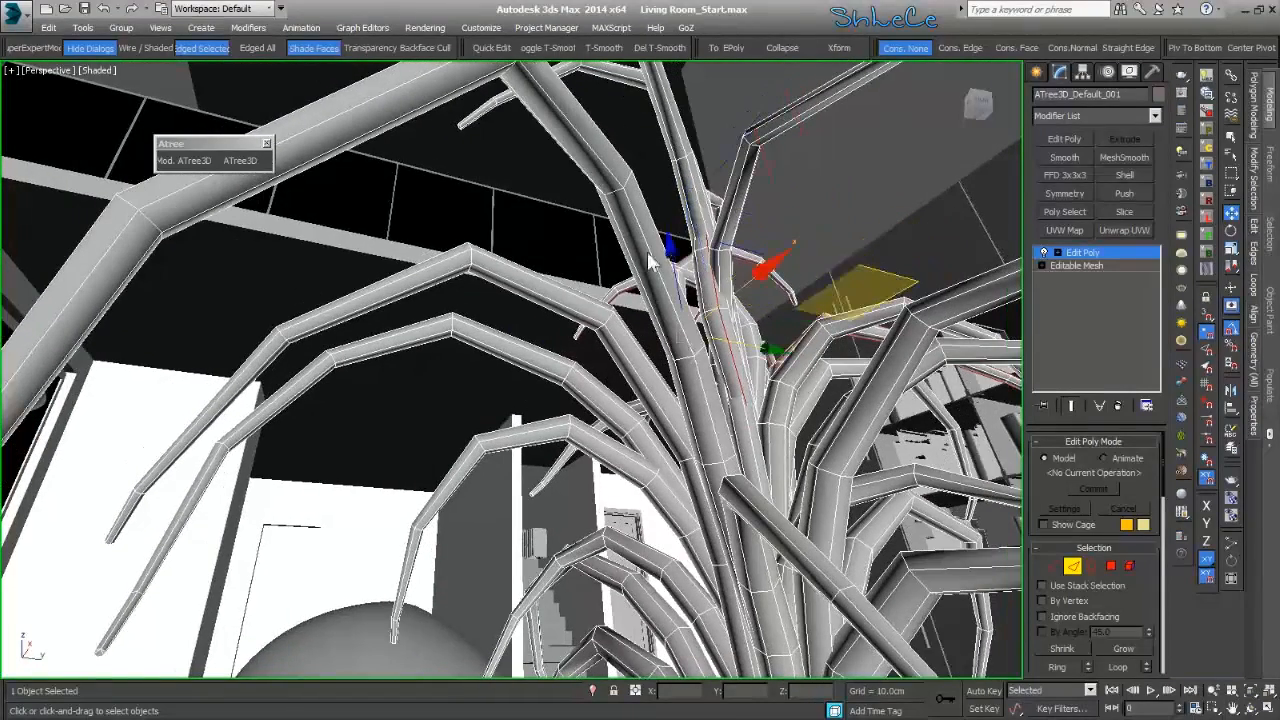
pyautogui.doubleClick(619, 238)
pyautogui.scroll(-2, 640, 320)
pyautogui.keyDown('alt'); pyautogui.moveTo(640, 320); pyautogui.dragTo(624, 462, button='middle'); pyautogui.keyUp('alt')
pyautogui.hotkey('alt', 'z')
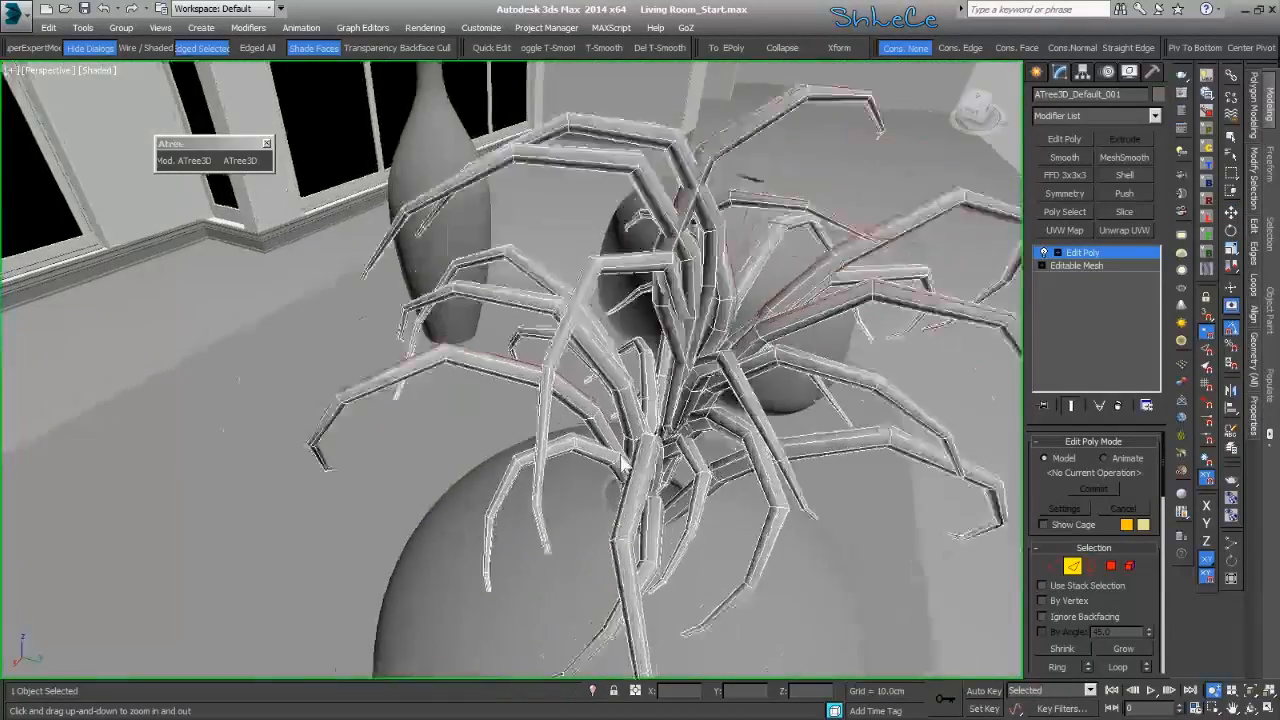
pyautogui.scroll(4, 621, 457)
pyautogui.scroll(-4, 687, 461)
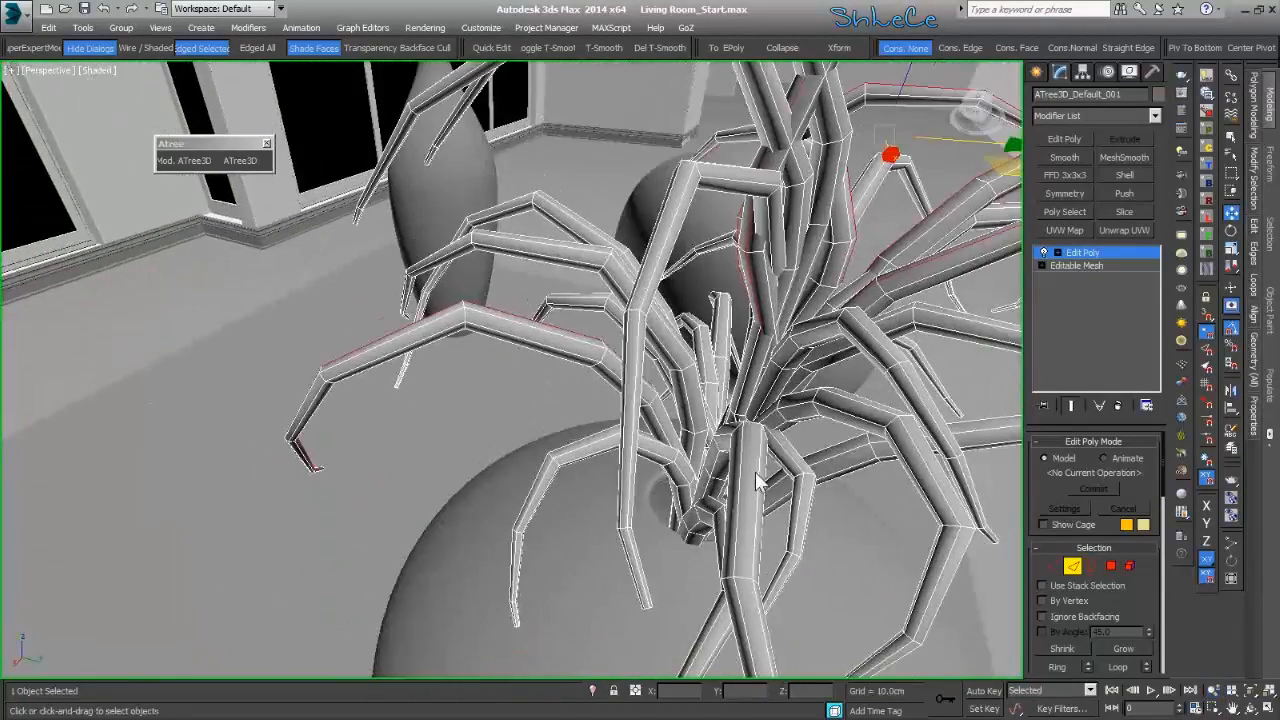
pyautogui.keyDown('ctrl'); pyautogui.click(757, 483); pyautogui.keyUp('ctrl')
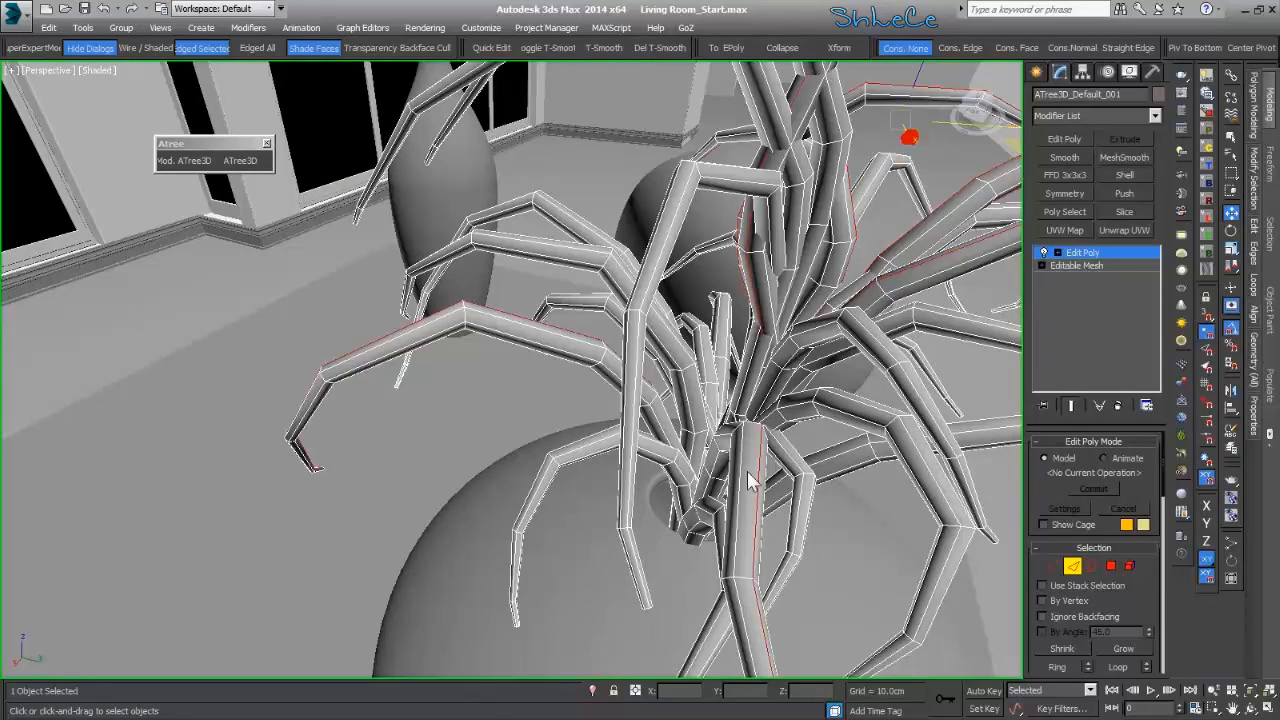
pyautogui.keyDown('alt'); pyautogui.moveTo(770, 466); pyautogui.dragTo(746, 454, button='middle'); pyautogui.keyUp('alt')
pyautogui.keyDown('alt'); pyautogui.moveTo(757, 398); pyautogui.dragTo(690, 370, button='middle'); pyautogui.keyUp('alt')
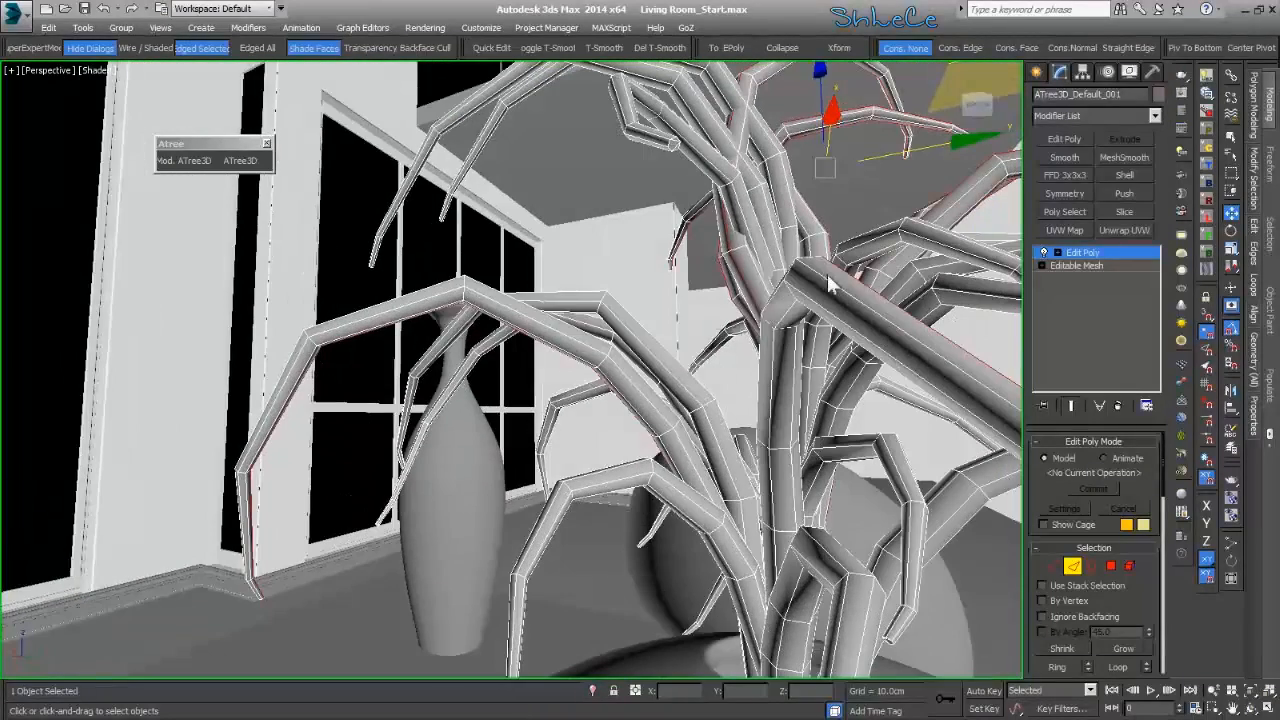
pyautogui.keyDown('ctrl'); pyautogui.doubleClick(794, 373); pyautogui.keyUp('ctrl')
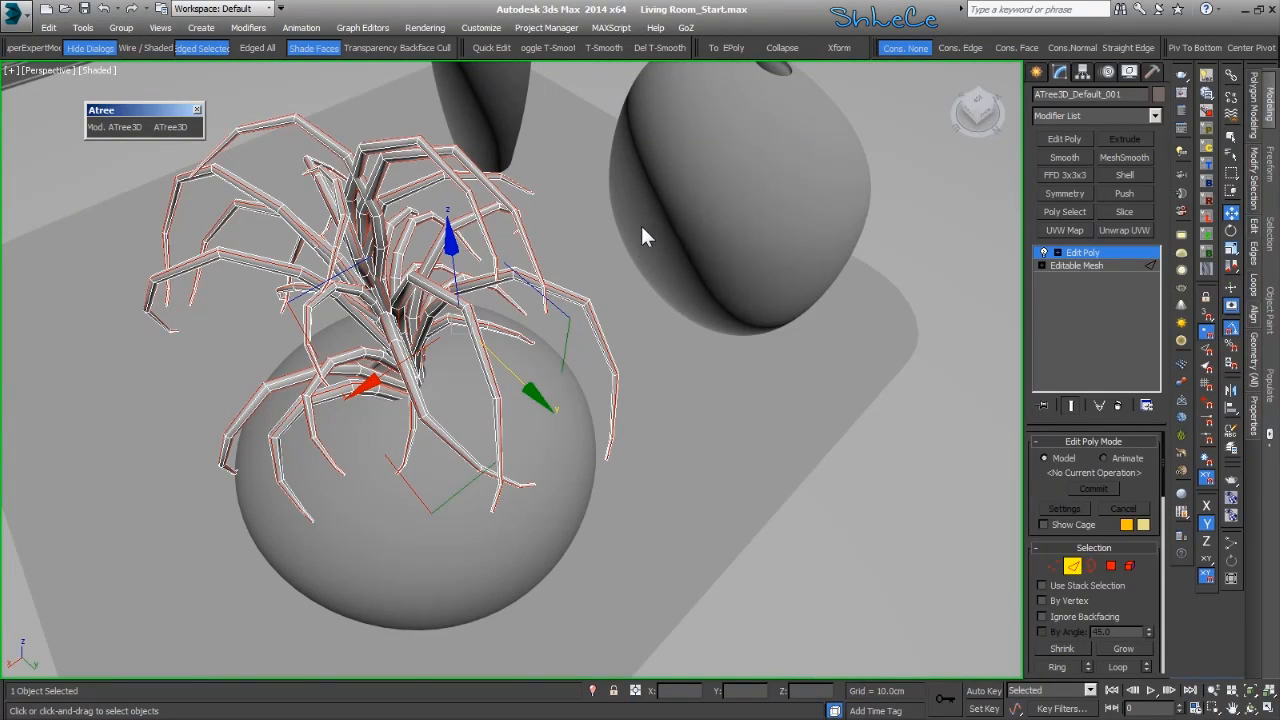
# Add a Push modifier above the plant's Edit Poly modifier.
pyautogui.click(1127, 195)
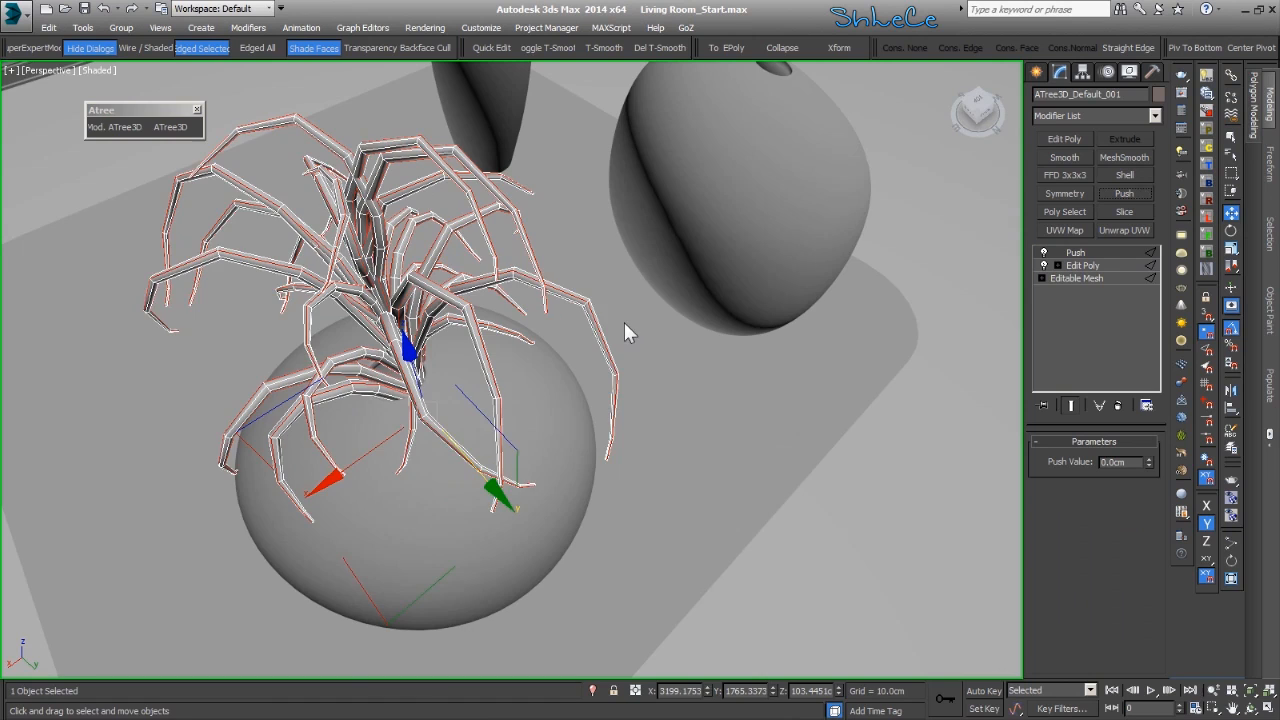
pyautogui.scroll(1, 590, 352)
pyautogui.keyDown('ctrl'); pyautogui.keyDown('alt'); pyautogui.moveTo(560, 357); pyautogui.dragTo(557, 346, button='middle'); pyautogui.keyUp('alt'); pyautogui.keyUp('ctrl')
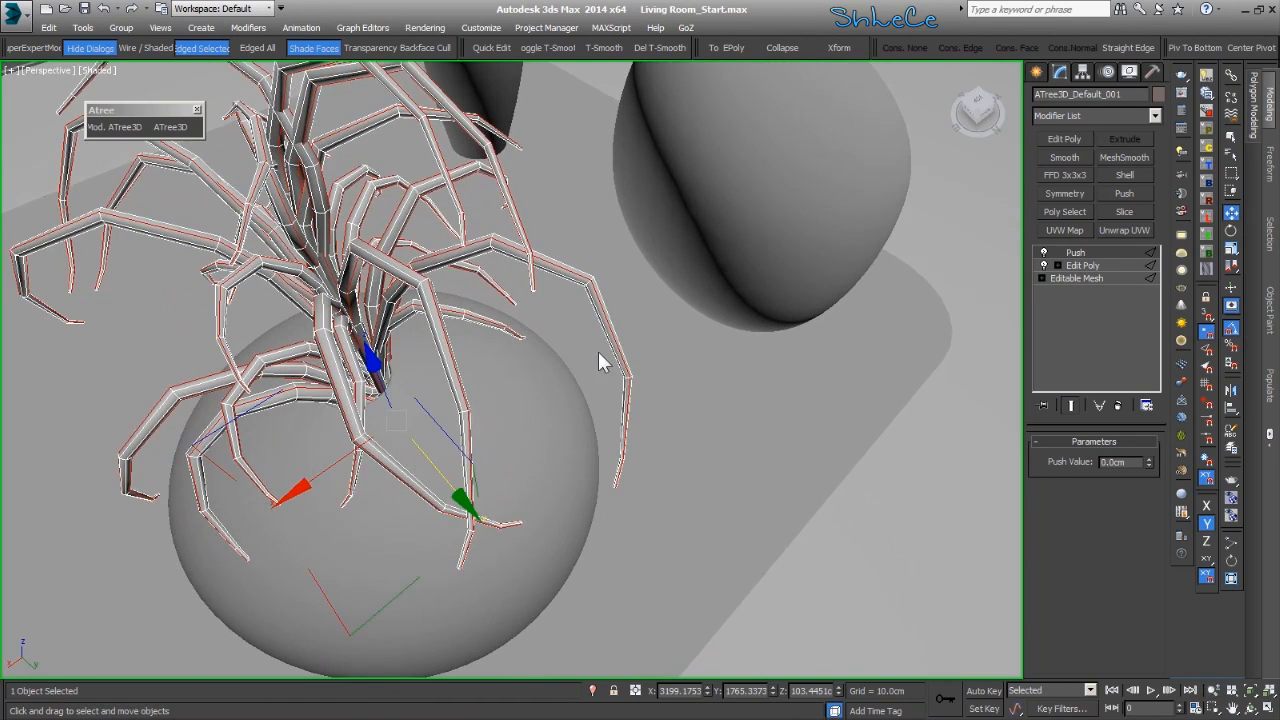
# Set the Push modifier's value to -0.3 cm to thin the plant's branches.
pyautogui.moveTo(1151, 456); pyautogui.dragTo(1151, 481)
pyautogui.keyDown('ctrl'); pyautogui.keyDown('alt'); pyautogui.moveTo(818, 472); pyautogui.dragTo(427, 315, button='middle'); pyautogui.keyUp('alt'); pyautogui.keyUp('ctrl')
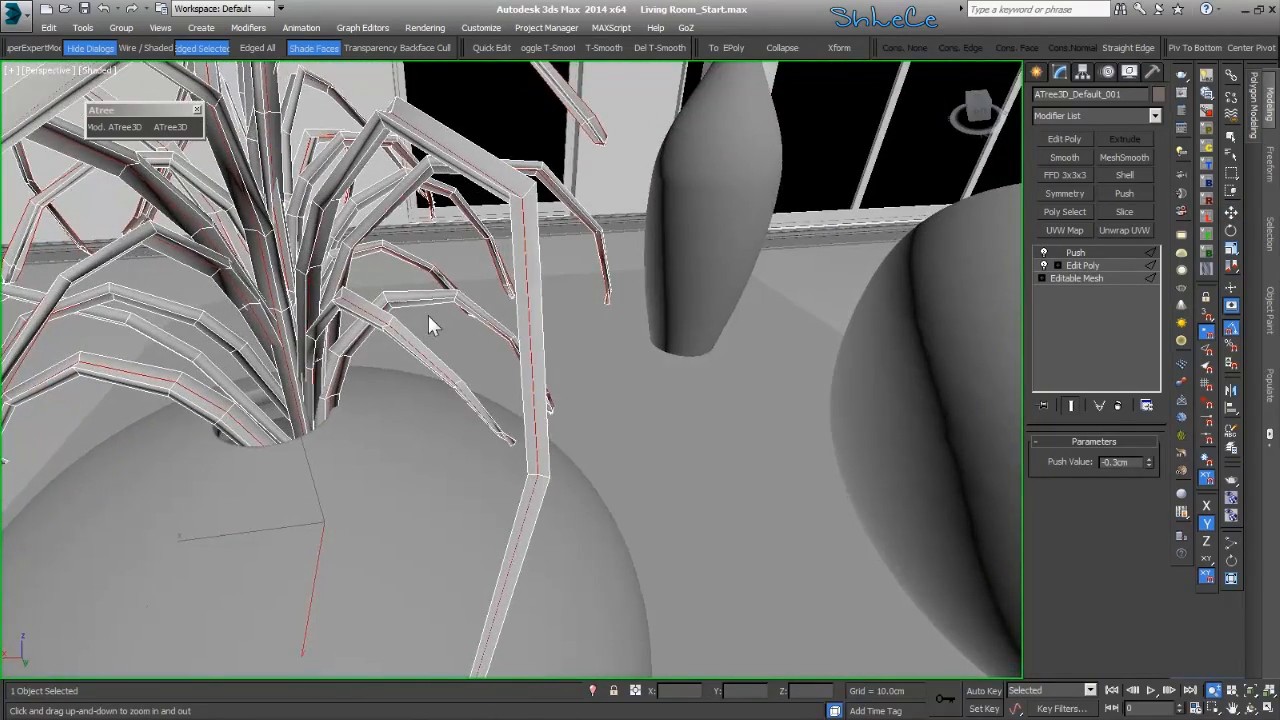
pyautogui.press('w')
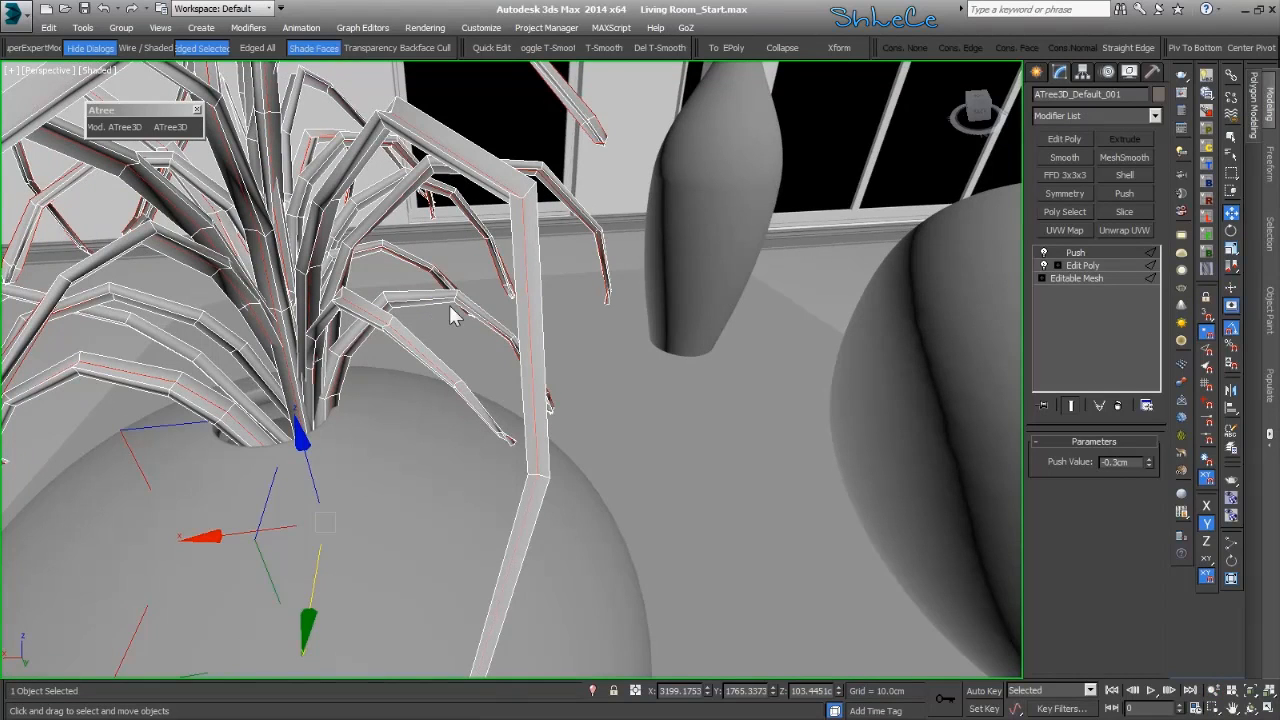
# Add a MeshSmooth modifier to the plant and set its subdivision iterations to 3.
pyautogui.click(1122, 157)
pyautogui.keyDown('alt'); pyautogui.moveTo(750, 305); pyautogui.dragTo(795, 310, button='middle'); pyautogui.keyUp('alt')
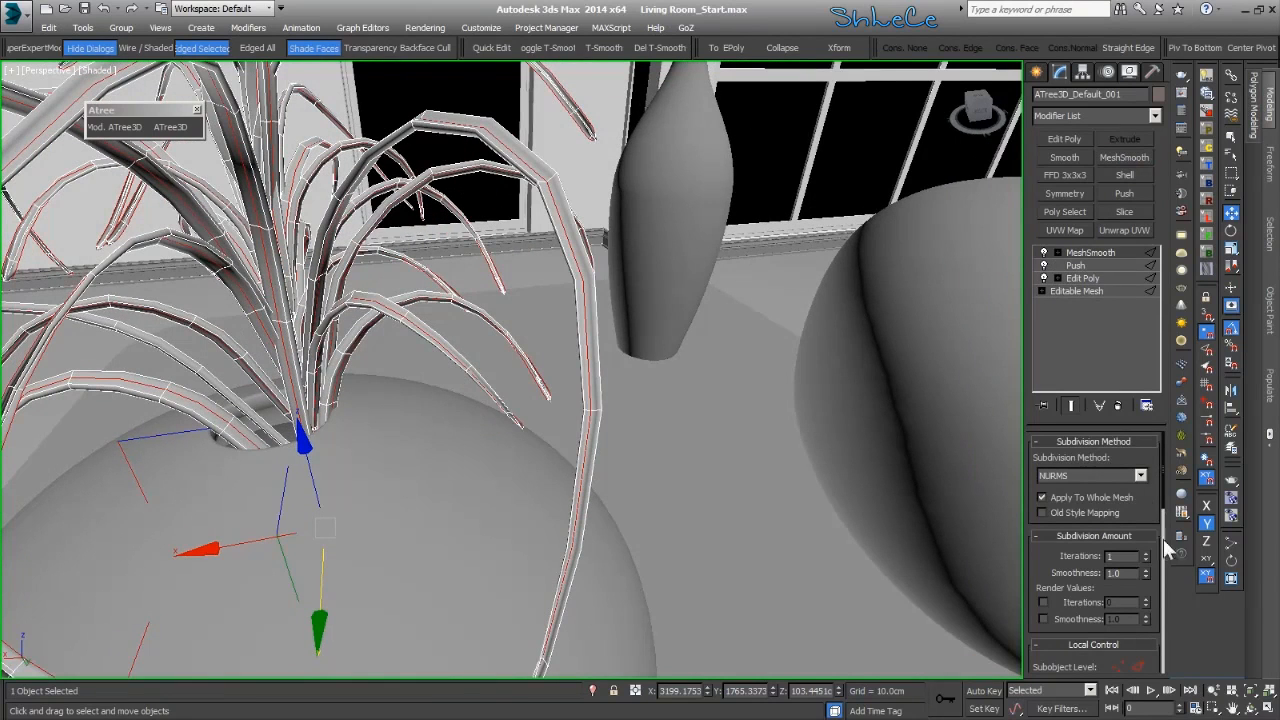
pyautogui.click(1145, 552)
pyautogui.click(1144, 553)
pyautogui.keyDown('alt'); pyautogui.moveTo(580, 298); pyautogui.dragTo(470, 300, button='middle'); pyautogui.keyUp('alt')
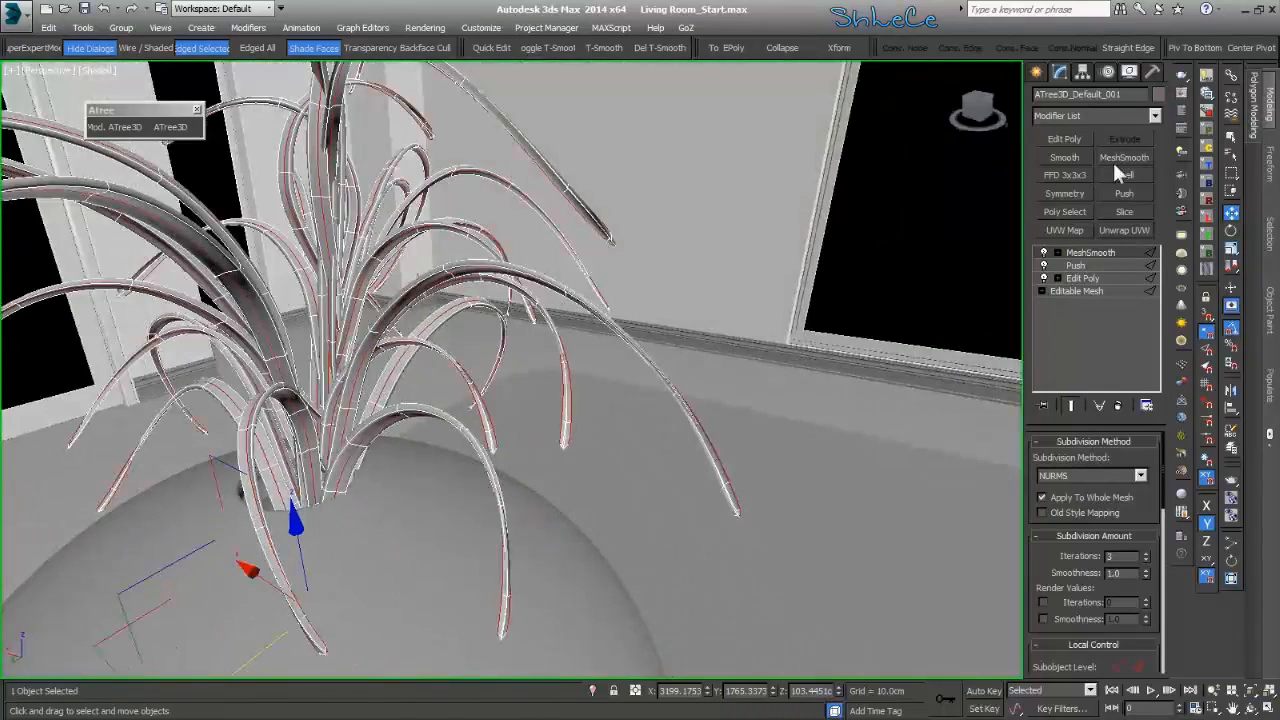
# Examine the smoothed leaves of the plant in the vase from close up and from several sides.
pyautogui.scroll(8, 446, 395)
pyautogui.scroll(-8, 446, 395)
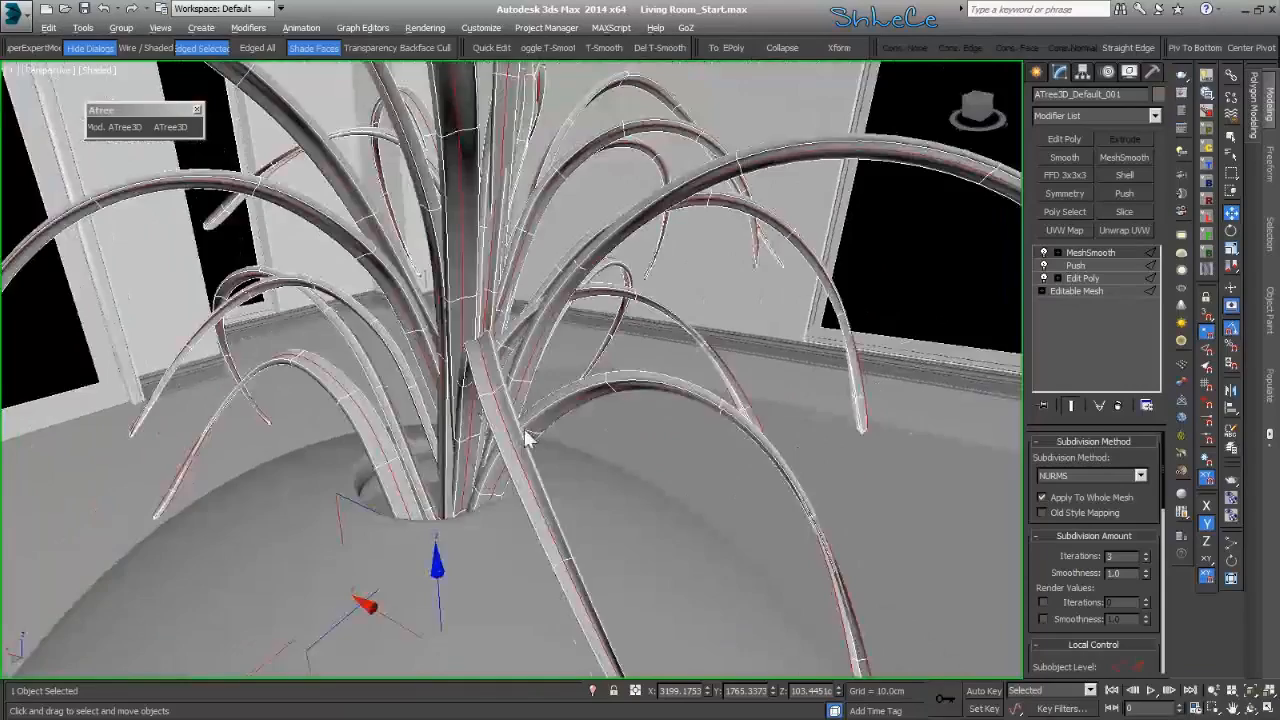
pyautogui.scroll(2, 470, 420)
pyautogui.keyDown('alt'); pyautogui.moveTo(522, 400); pyautogui.dragTo(551, 400, button='middle'); pyautogui.keyUp('alt')
pyautogui.press('w')
pyautogui.keyDown('alt'); pyautogui.moveTo(643, 466); pyautogui.dragTo(497, 423, button='middle'); pyautogui.keyUp('alt')
pyautogui.moveTo(239, 405); pyautogui.dragTo(390, 408, button='middle')
pyautogui.keyDown('alt'); pyautogui.moveTo(554, 366); pyautogui.dragTo(460, 370, button='middle'); pyautogui.keyUp('alt')
# Open ATree3D for a new plant, load its last used settings and load the Plant.at3d file.
pyautogui.click(172, 127)
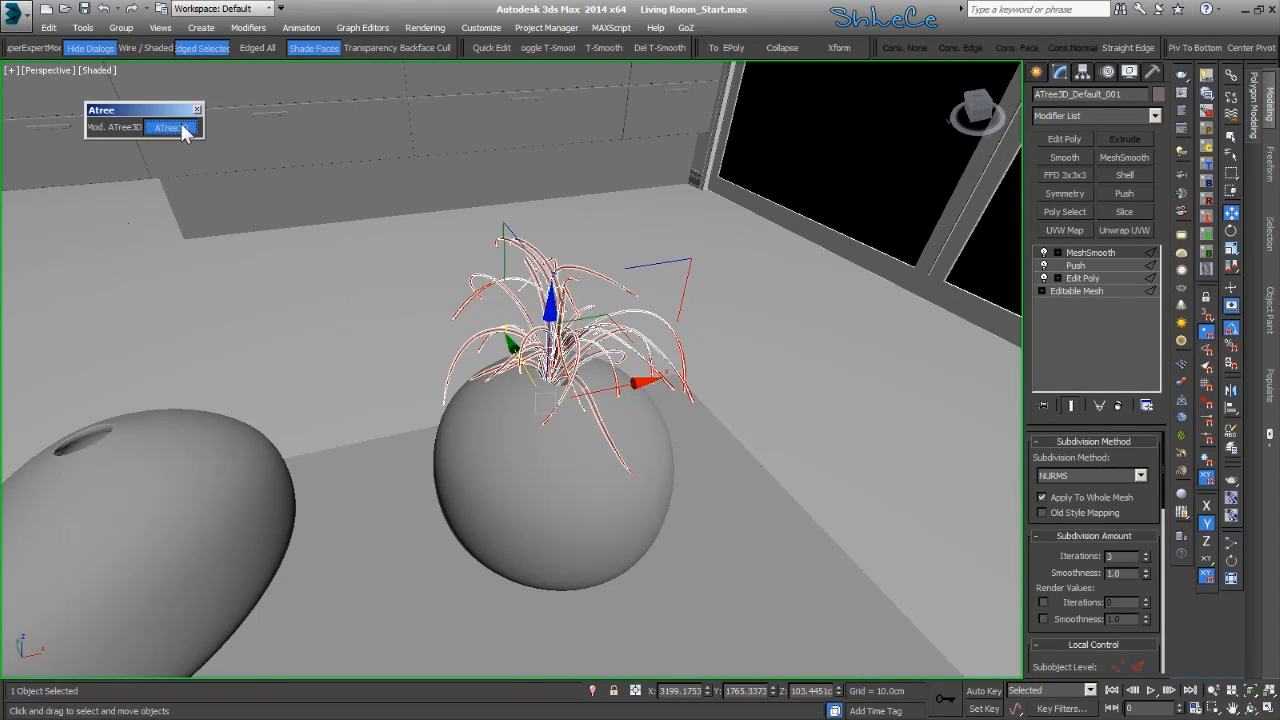
pyautogui.click(793, 263)
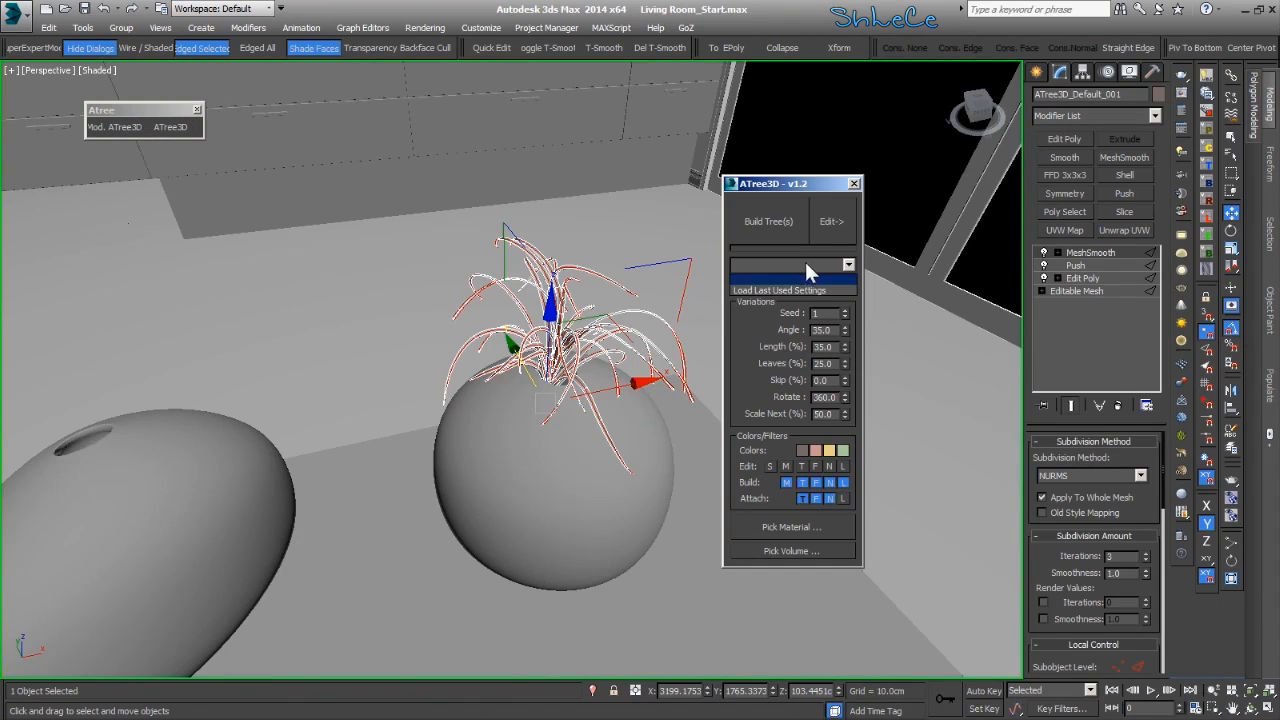
pyautogui.click(811, 291)
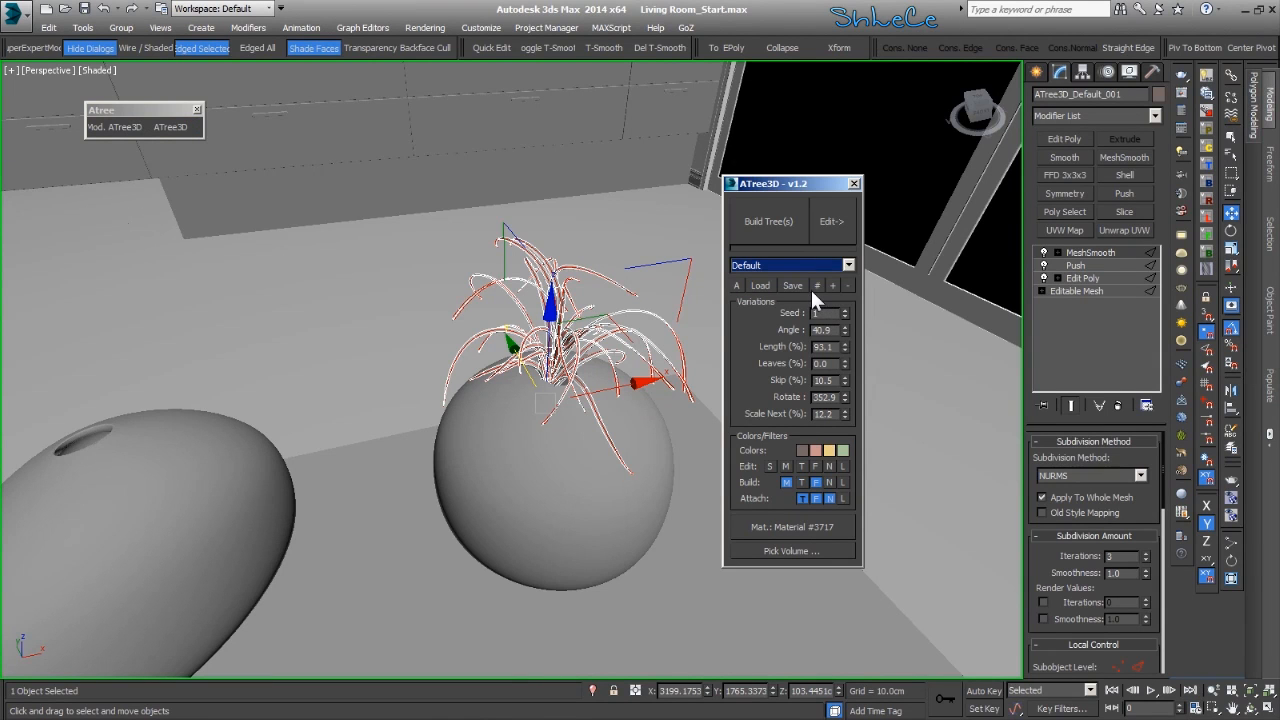
pyautogui.click(761, 285)
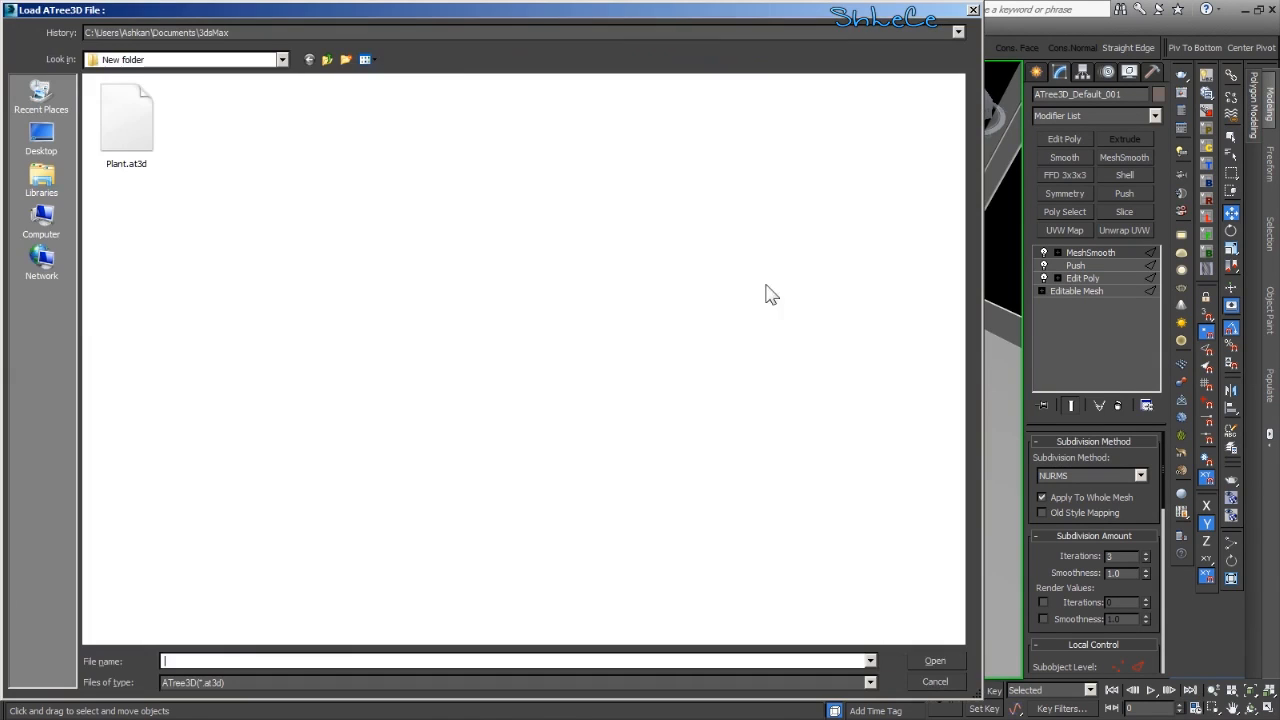
pyautogui.doubleClick(126, 120)
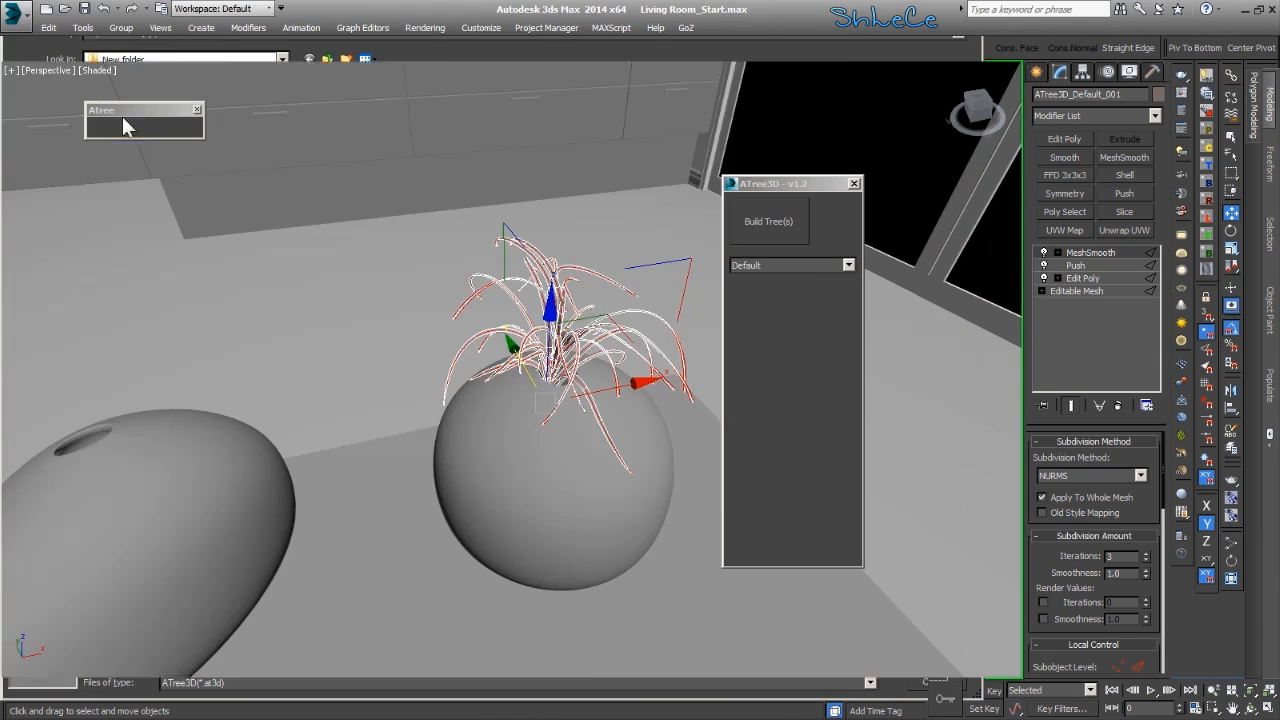
# Deselect the vase plant and build a second plant on the floor beneath the table from the loaded settings.
pyautogui.moveTo(503, 346); pyautogui.dragTo(558, 407, button='middle')
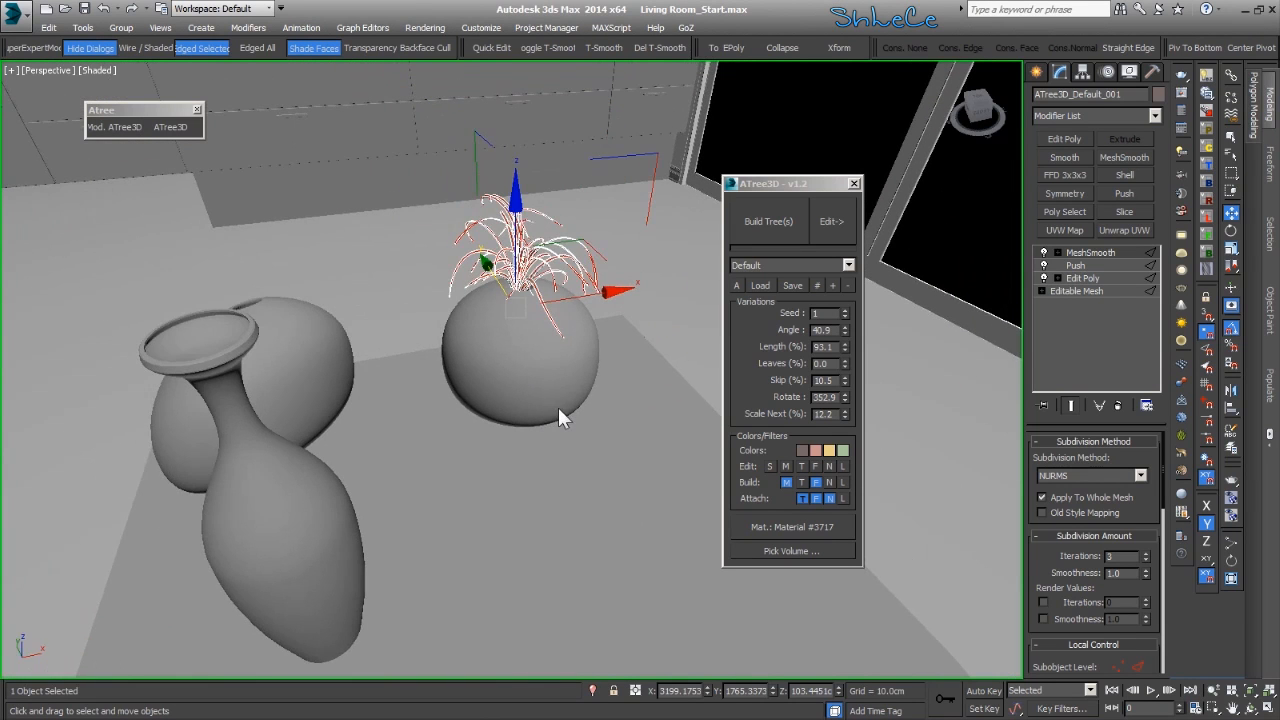
pyautogui.moveTo(634, 364); pyautogui.dragTo(552, 314, button='middle')
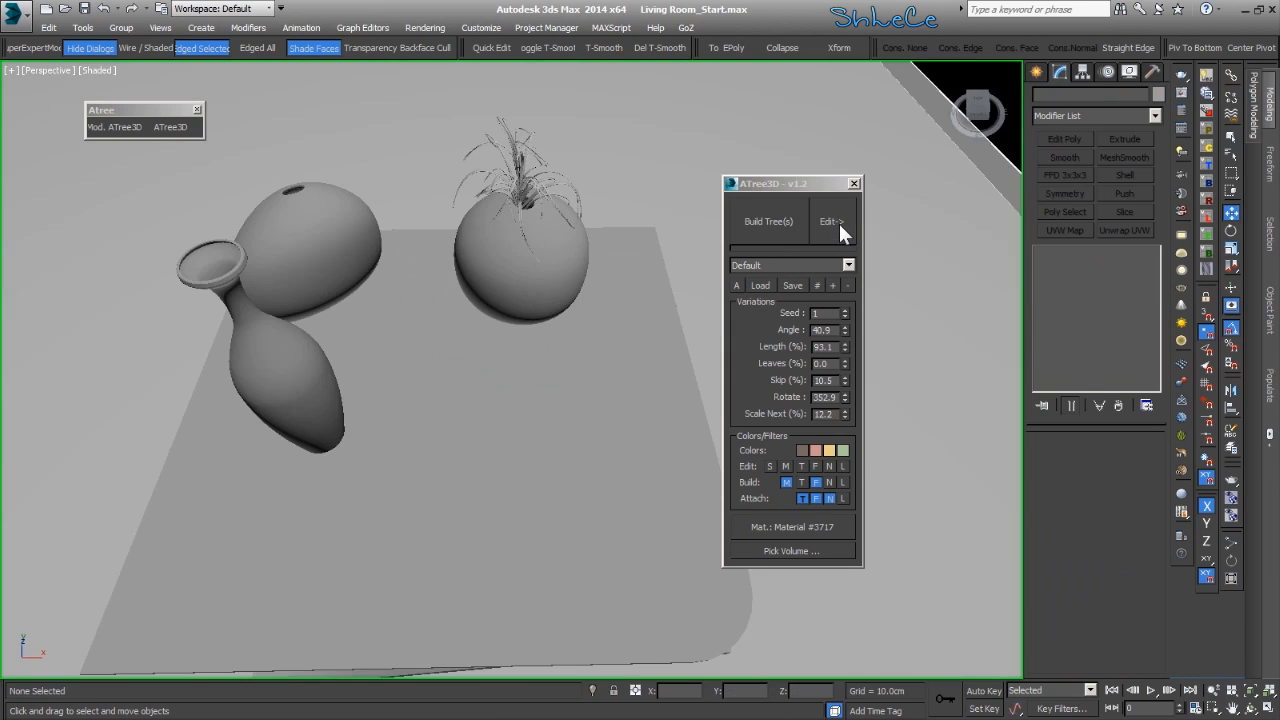
pyautogui.click(790, 220)
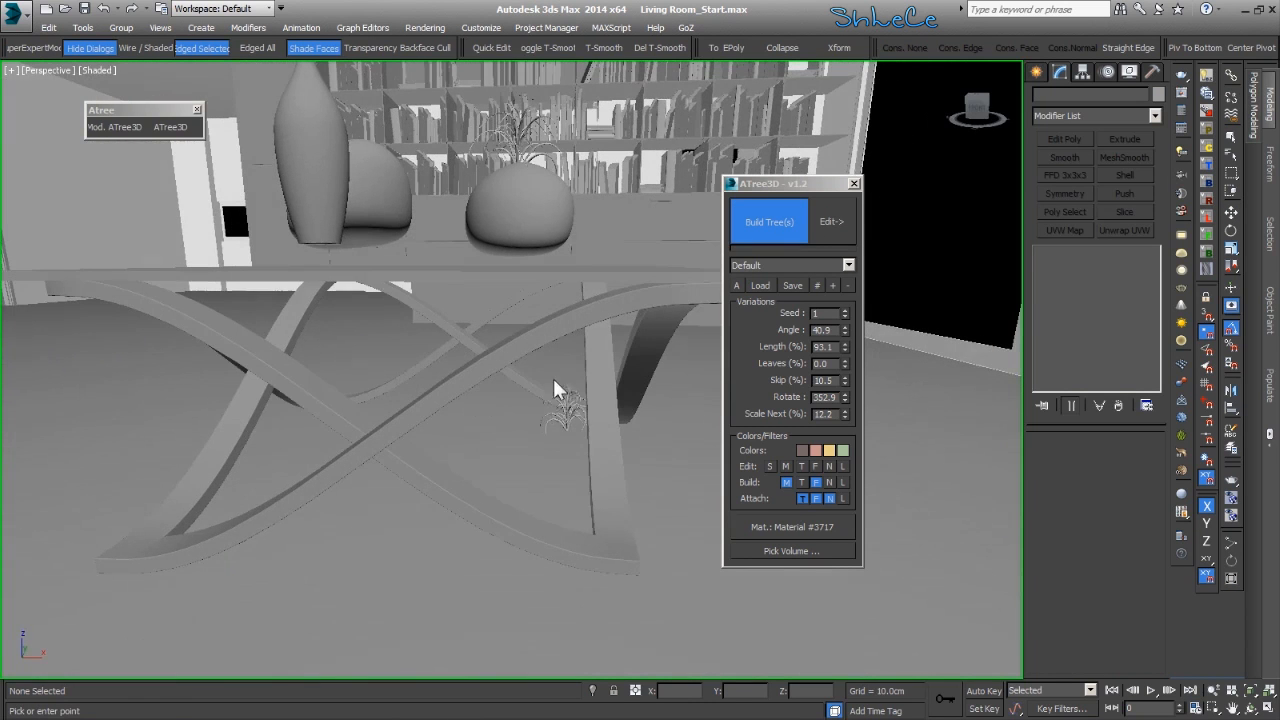
pyautogui.click(556, 385)
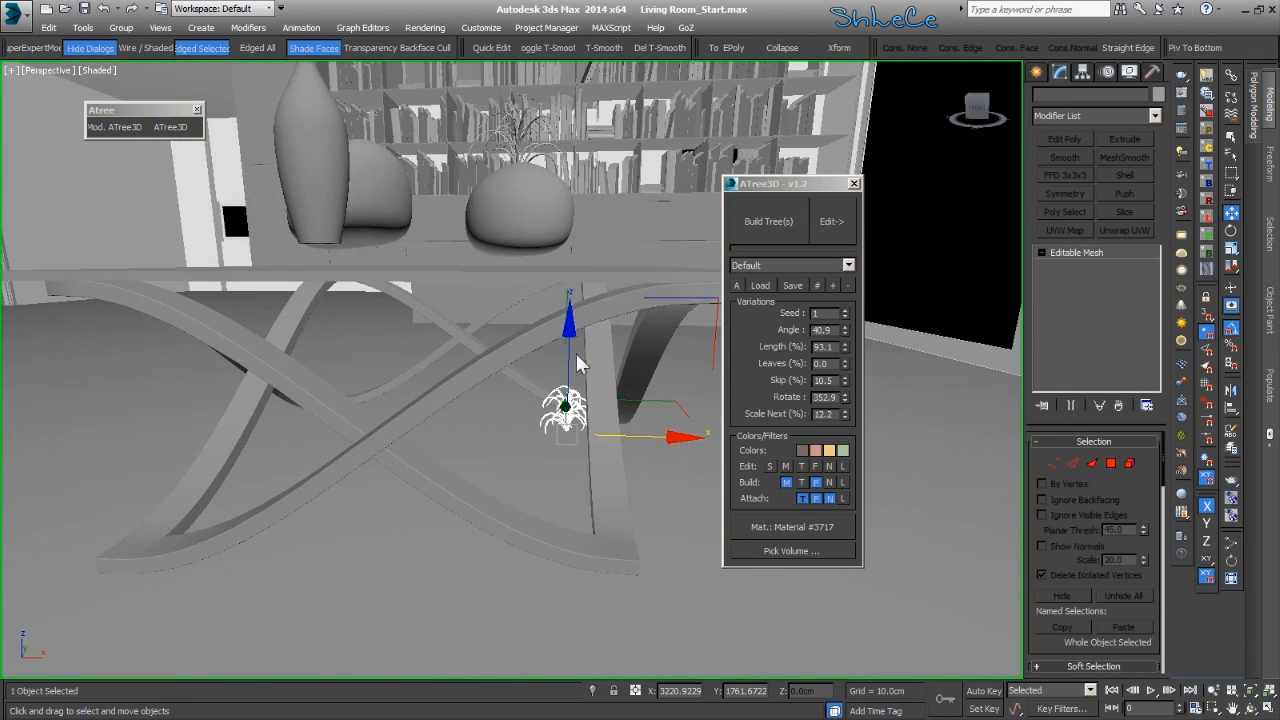
# Move the second plant from the floor onto the tabletop beside the vases, to a height of about 78 cm.
pyautogui.moveTo(568, 355); pyautogui.dragTo(588, 218)
pyautogui.keyDown('alt'); pyautogui.moveTo(588, 218); pyautogui.dragTo(460, 322, button='middle'); pyautogui.keyUp('alt')
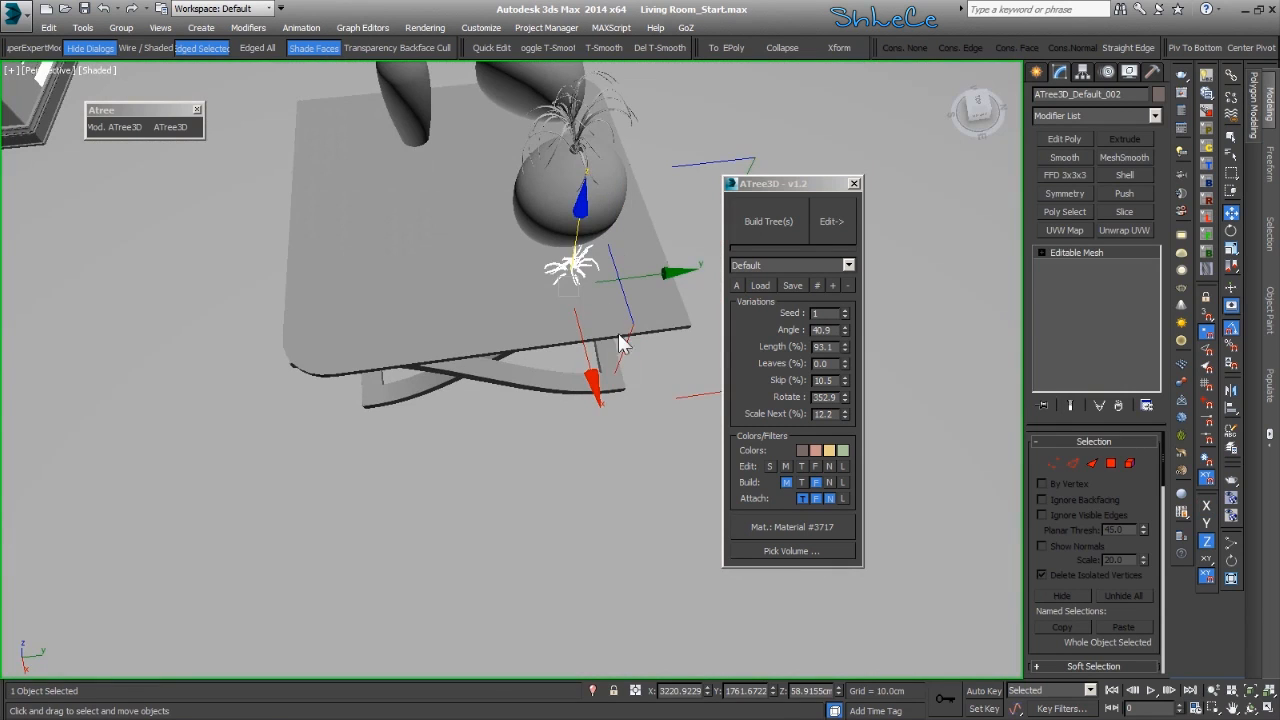
pyautogui.moveTo(707, 393); pyautogui.dragTo(530, 382)
pyautogui.scroll(8, 388, 262)
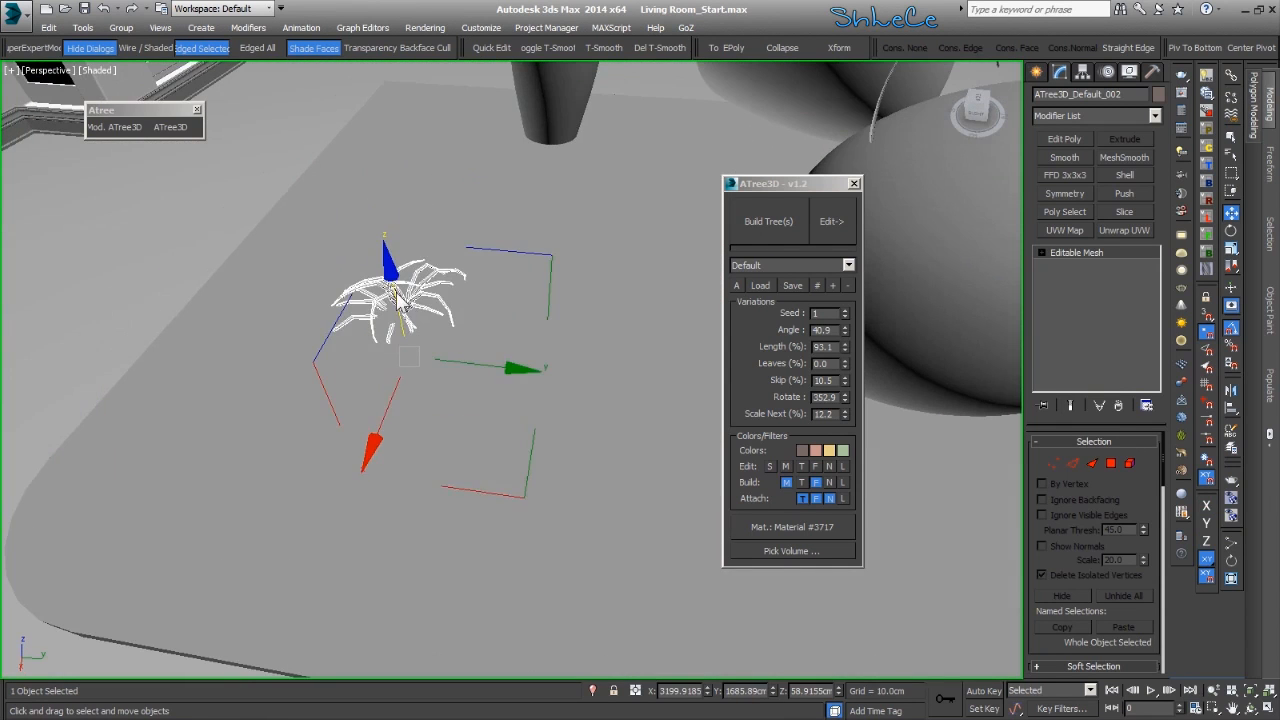
pyautogui.moveTo(405, 320)
pyautogui.keyDown('alt'); pyautogui.mouseDown(button='middle')
pyautogui.moveTo(398, 222)
pyautogui.moveTo(426, 319)
pyautogui.mouseUp(button='middle'); pyautogui.keyUp('alt')
pyautogui.scroll(3, 398, 215)
pyautogui.scroll(1, 426, 319)
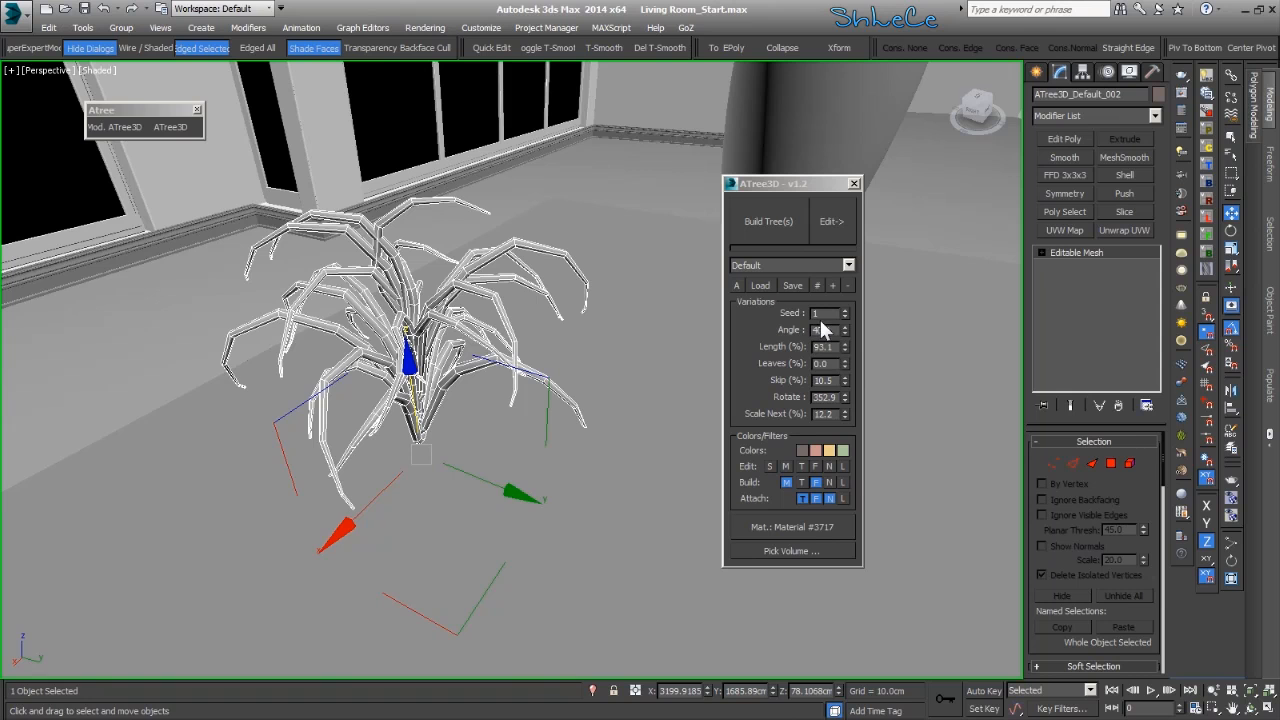
# Open the smoothed plant in the vase in ATree3D's Modify mode and rebuild its tree mesh.
pyautogui.keyDown('alt'); pyautogui.moveTo(330, 300); pyautogui.dragTo(446, 455, button='middle'); pyautogui.keyUp('alt')
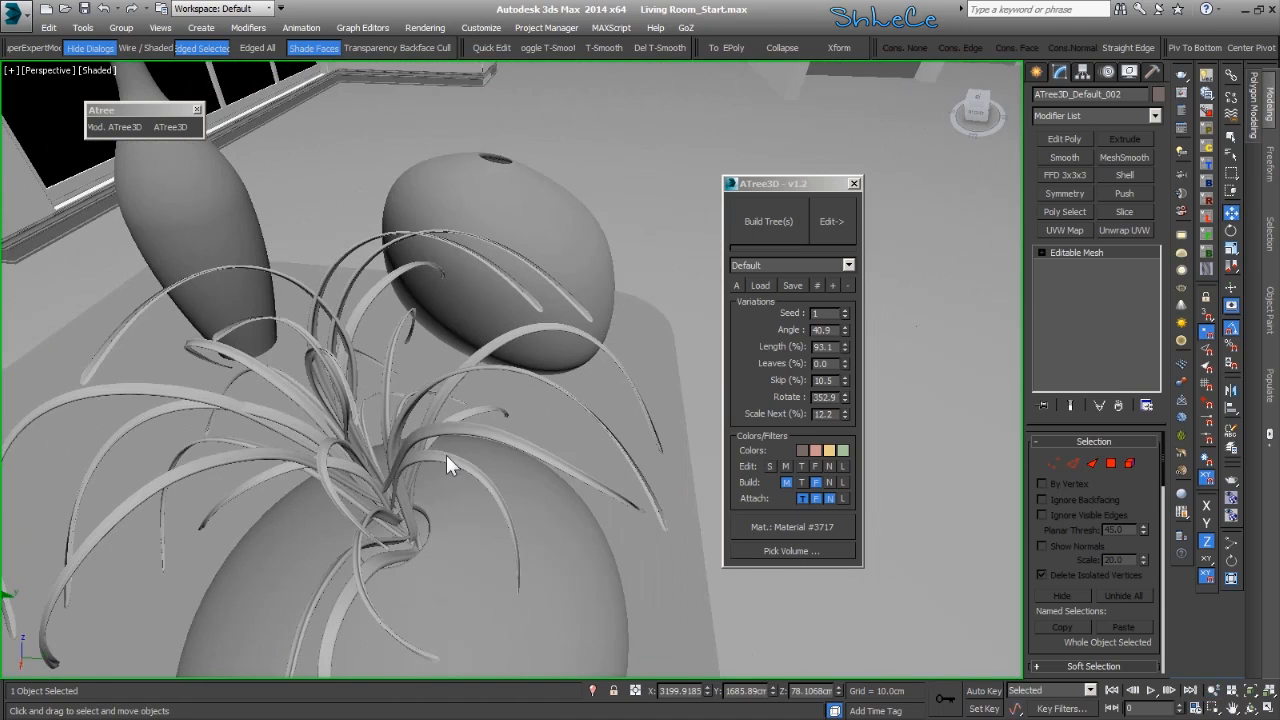
pyautogui.click(340, 375)
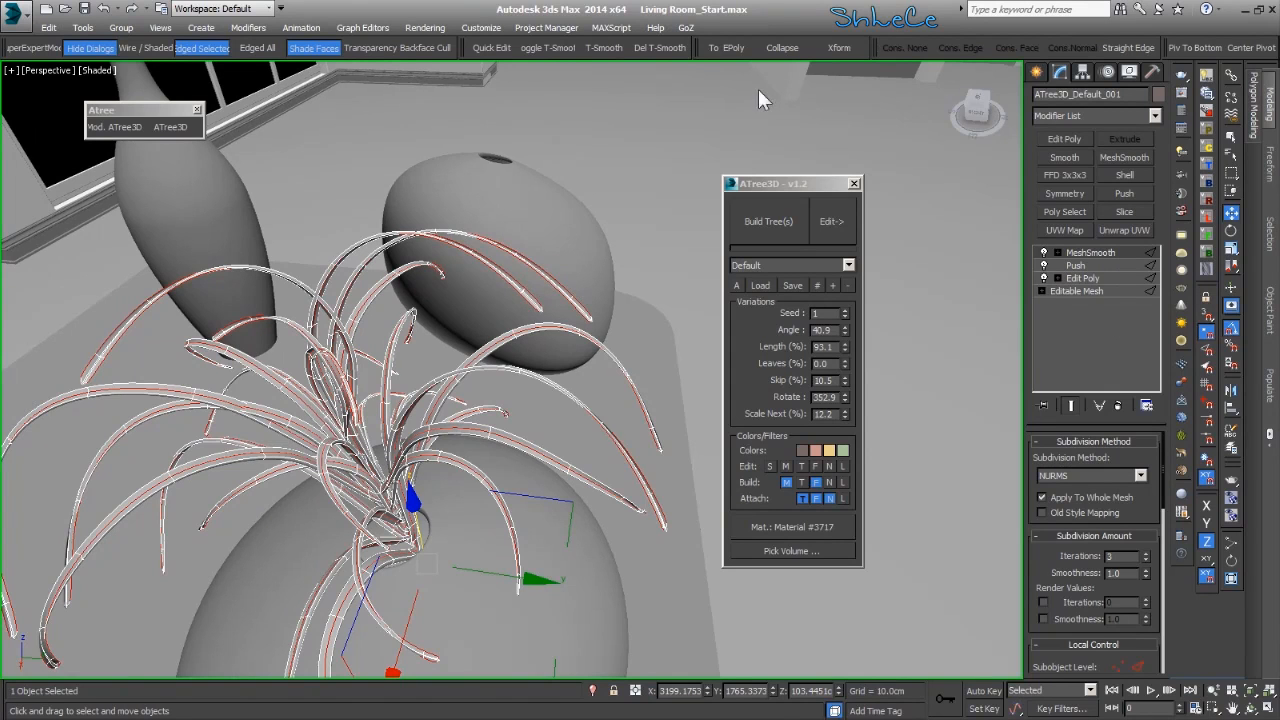
pyautogui.click(112, 126)
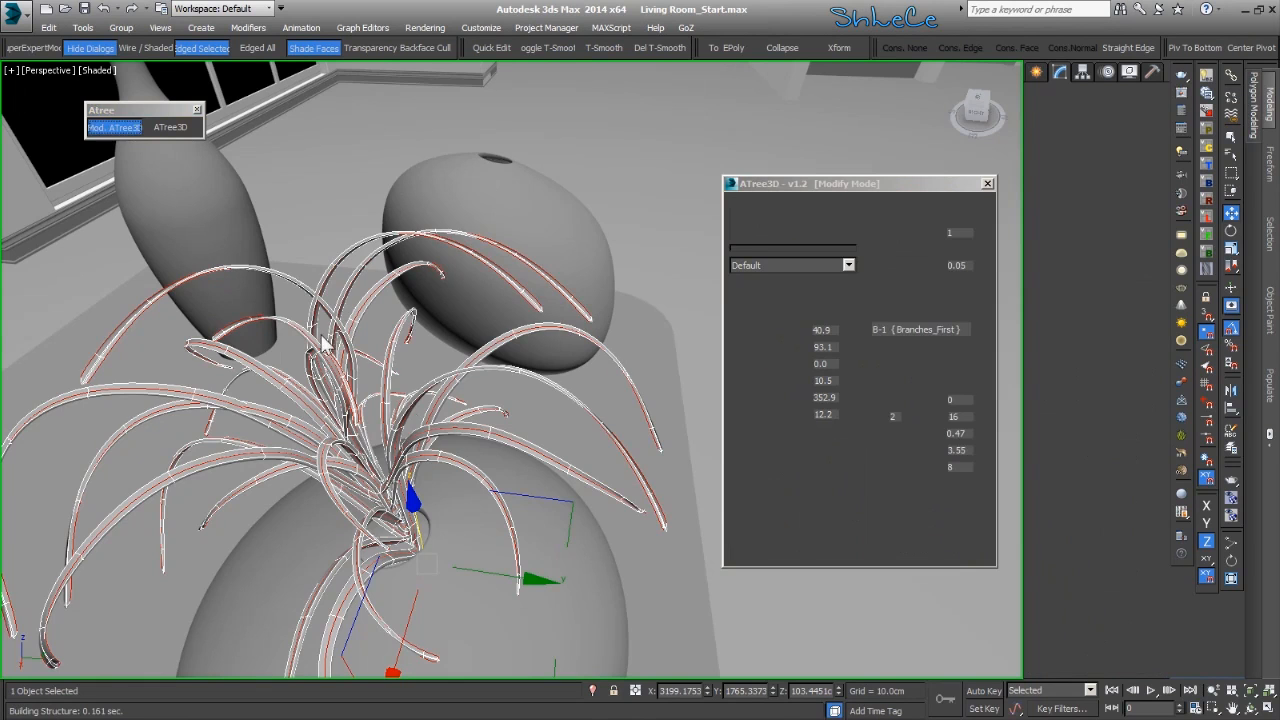
pyautogui.moveTo(436, 457)
pyautogui.keyDown('alt'); pyautogui.mouseDown(button='middle')
pyautogui.moveTo(451, 449)
pyautogui.moveTo(424, 466)
pyautogui.mouseUp(button='middle'); pyautogui.keyUp('alt')
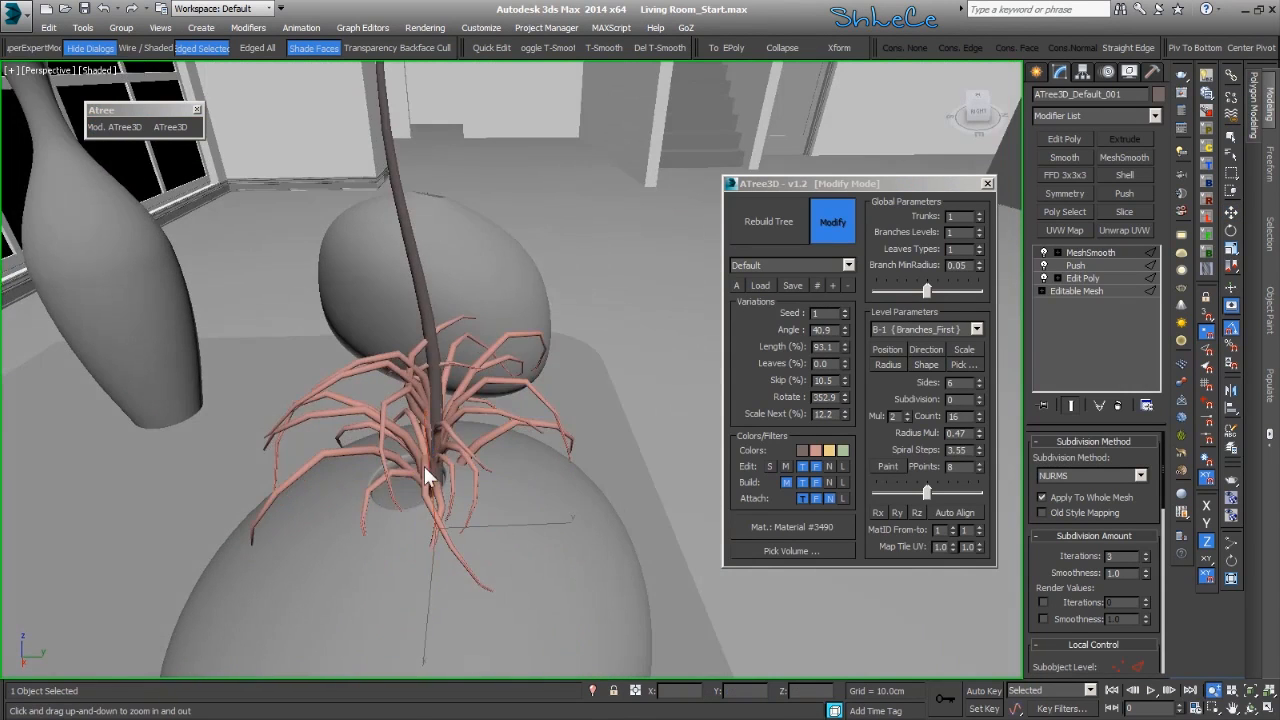
pyautogui.moveTo(424, 466); pyautogui.dragTo(425, 450)
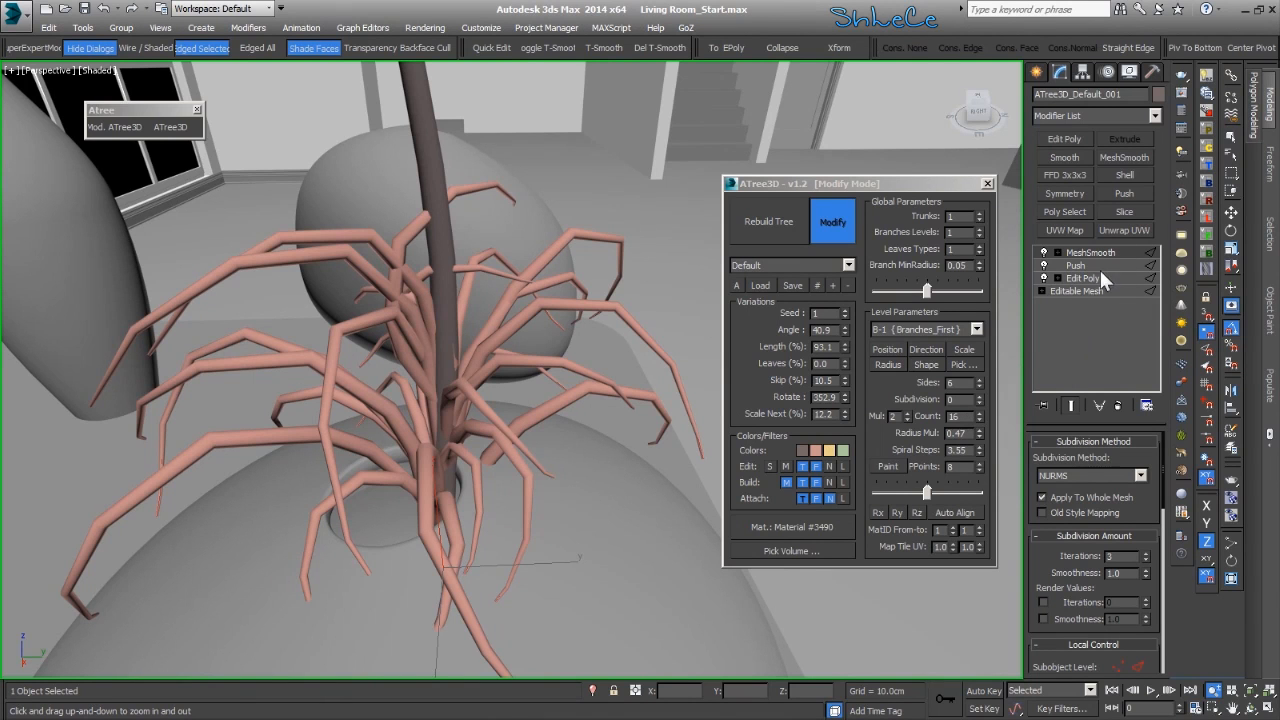
pyautogui.keyDown('alt'); pyautogui.moveTo(481, 457); pyautogui.dragTo(462, 484, button='middle'); pyautogui.keyUp('alt')
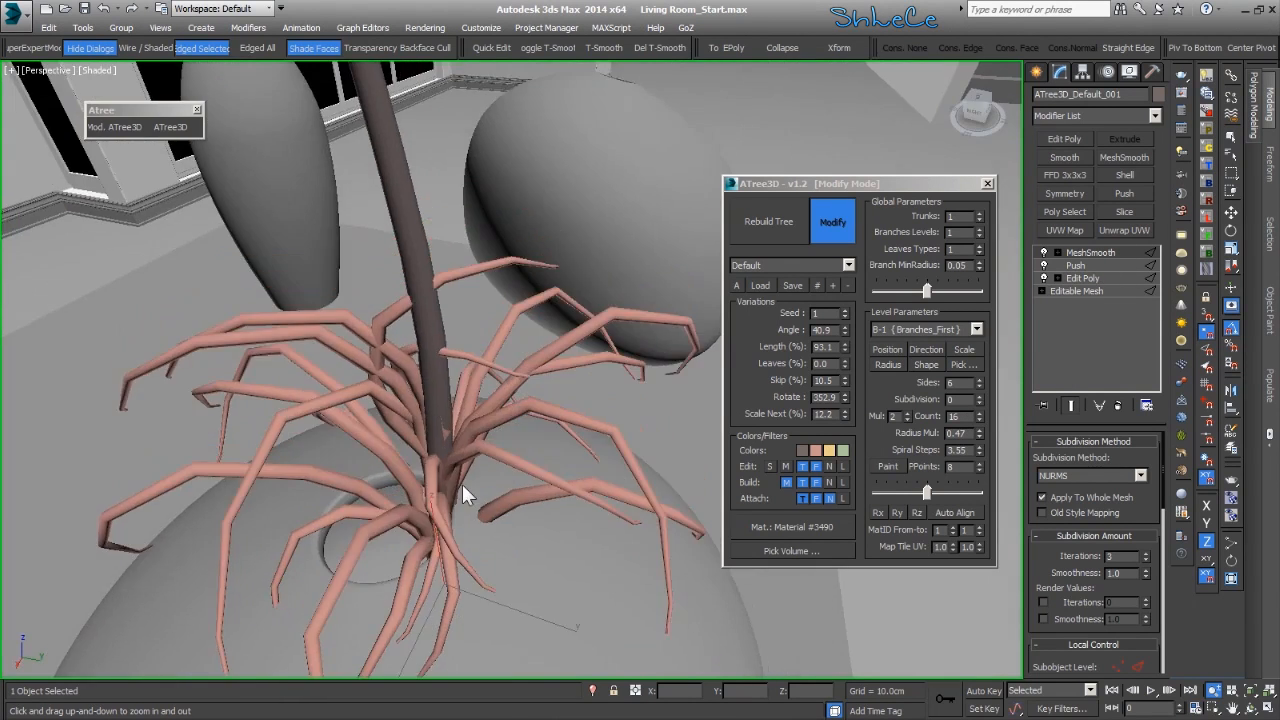
pyautogui.click(778, 224)
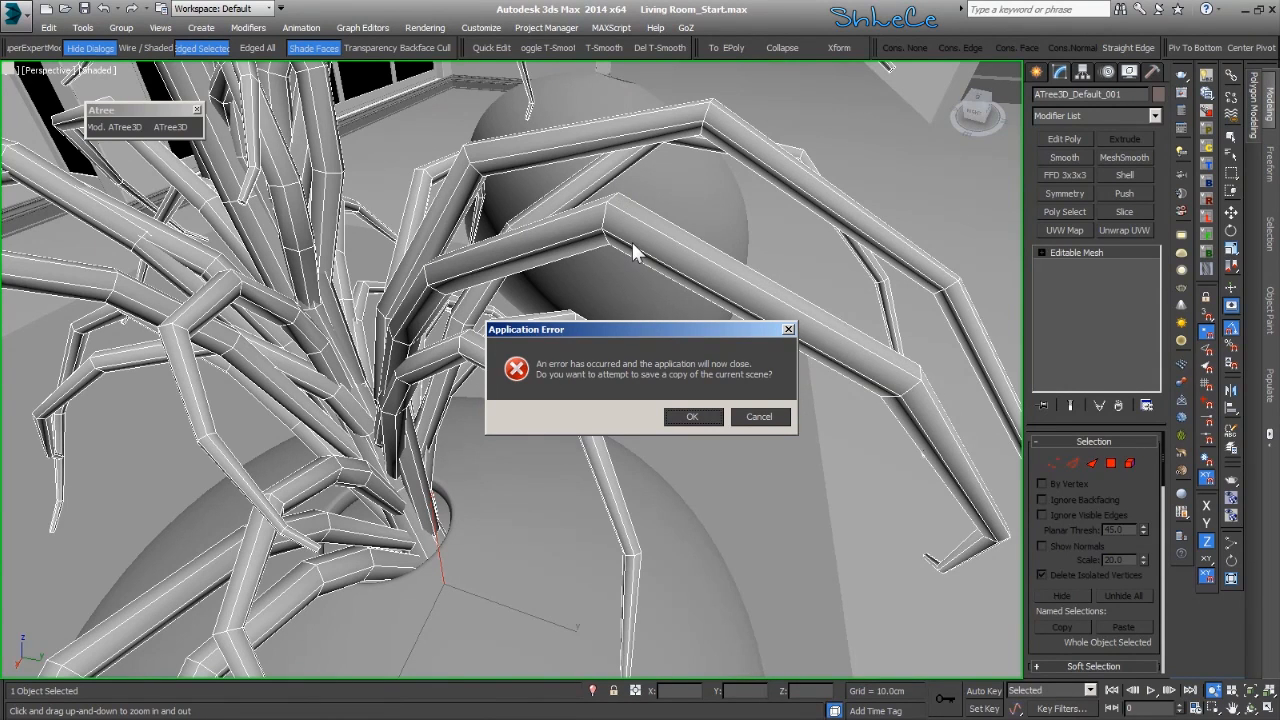
pyautogui.click(692, 416)
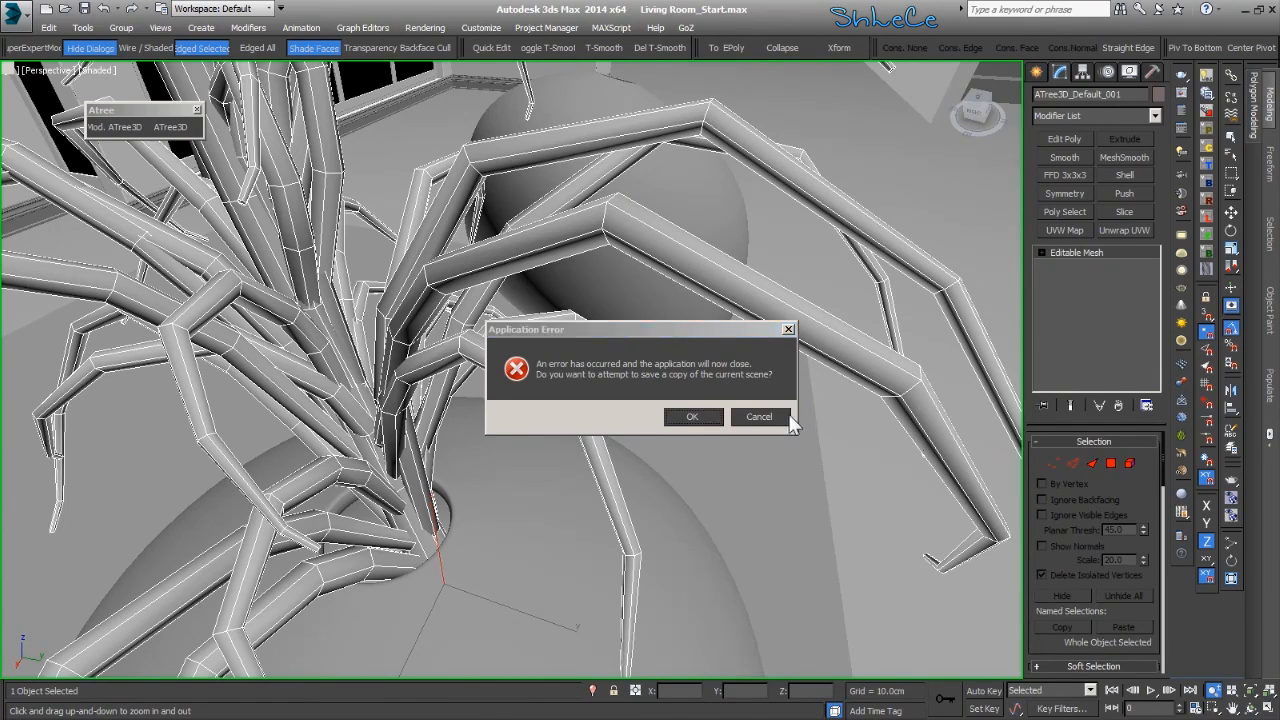